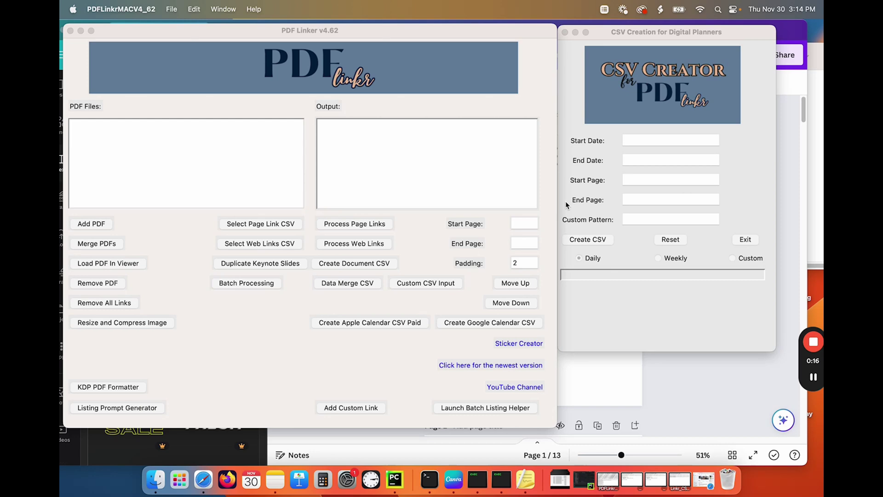
pyautogui.moveTo(373, 37)
pyautogui.mouseDown()
pyautogui.moveTo(459, 36)
pyautogui.moveTo(351, 34)
pyautogui.moveTo(382, 29)
pyautogui.mouseUp()
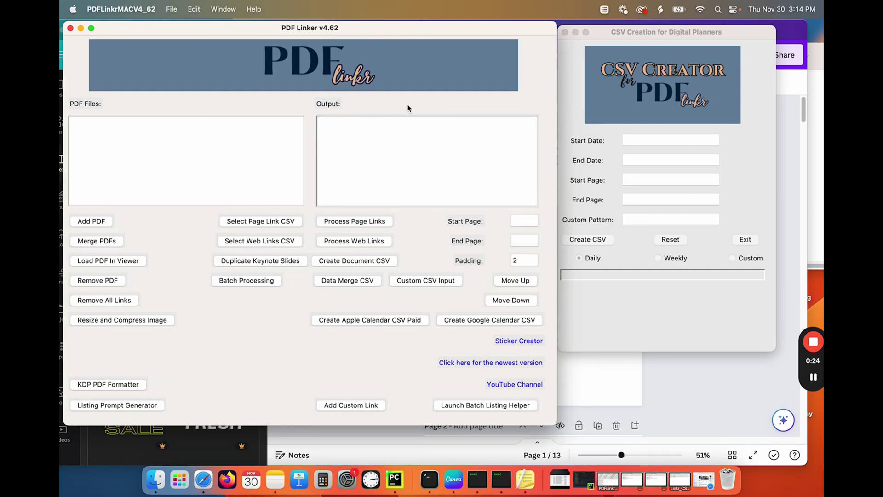
pyautogui.moveTo(655, 38); pyautogui.dragTo(654, 36)
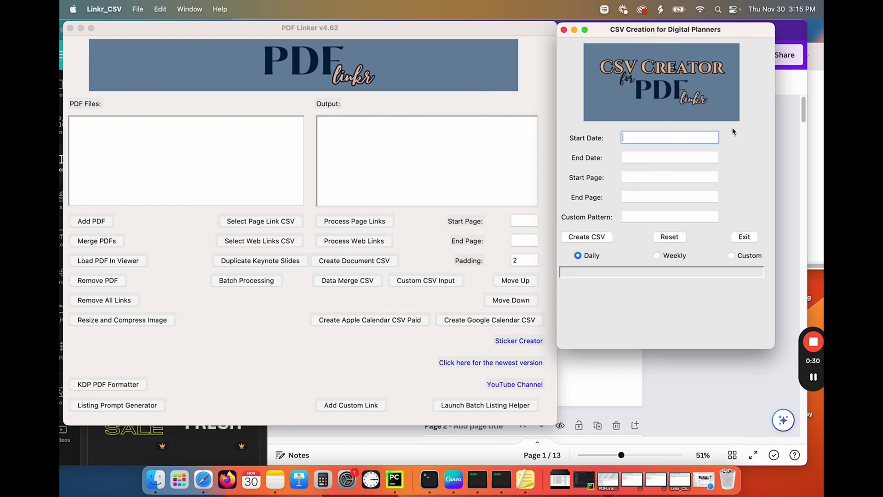
pyautogui.moveTo(650, 33)
pyautogui.mouseDown()
pyautogui.moveTo(645, 40)
pyautogui.moveTo(645, 31)
pyautogui.mouseUp()
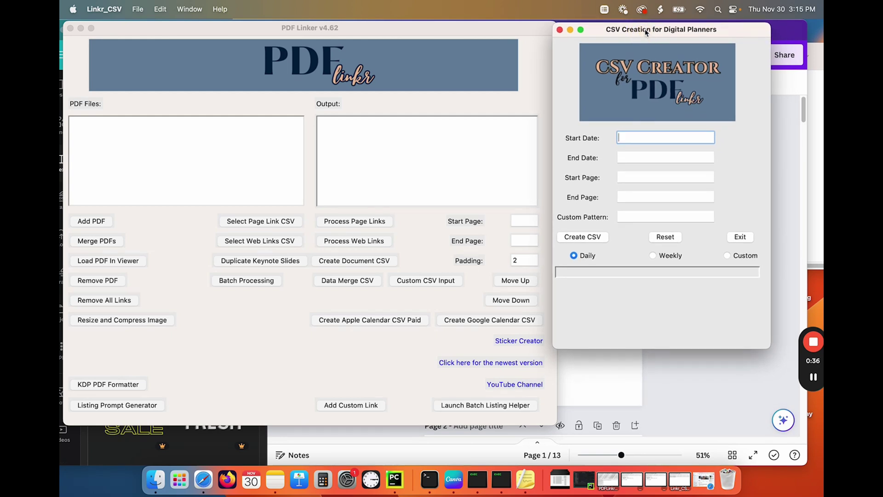
pyautogui.moveTo(646, 32)
pyautogui.mouseDown()
pyautogui.moveTo(667, 29)
pyautogui.moveTo(653, 30)
pyautogui.mouseUp()
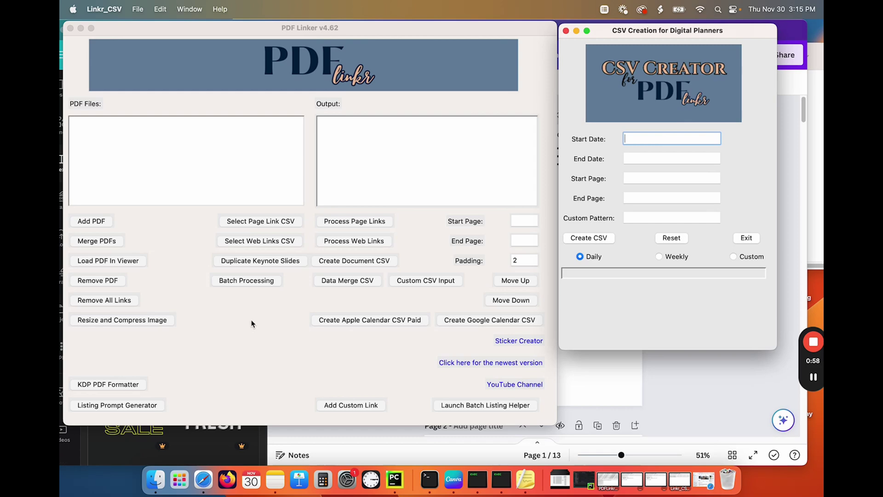
# Inspect the cover page and its row of month names in Canva
pyautogui.click(614, 367)
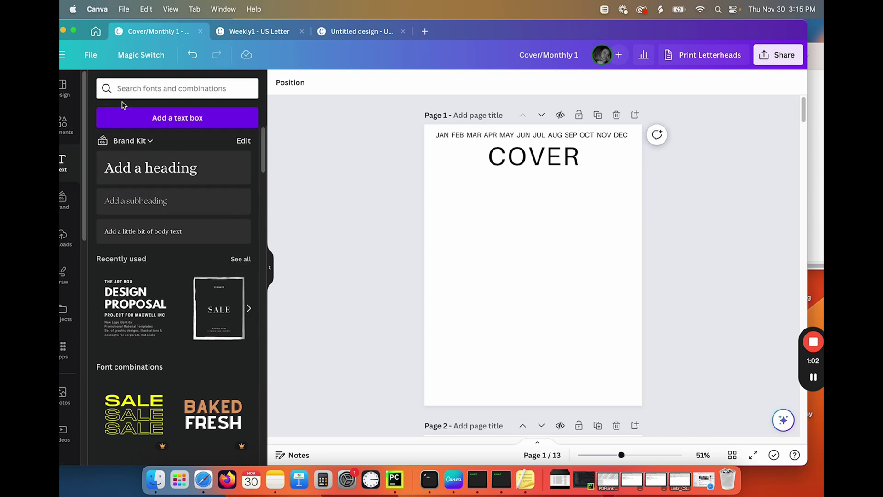
pyautogui.click(466, 197)
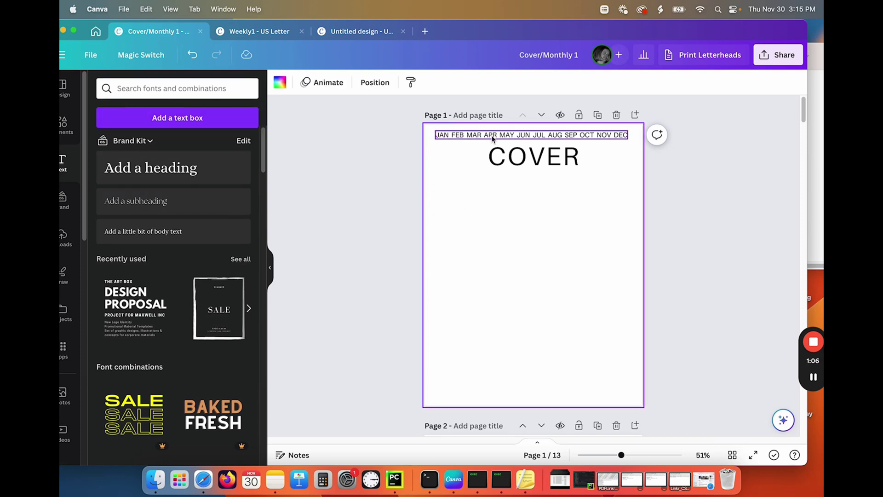
pyautogui.click(597, 137)
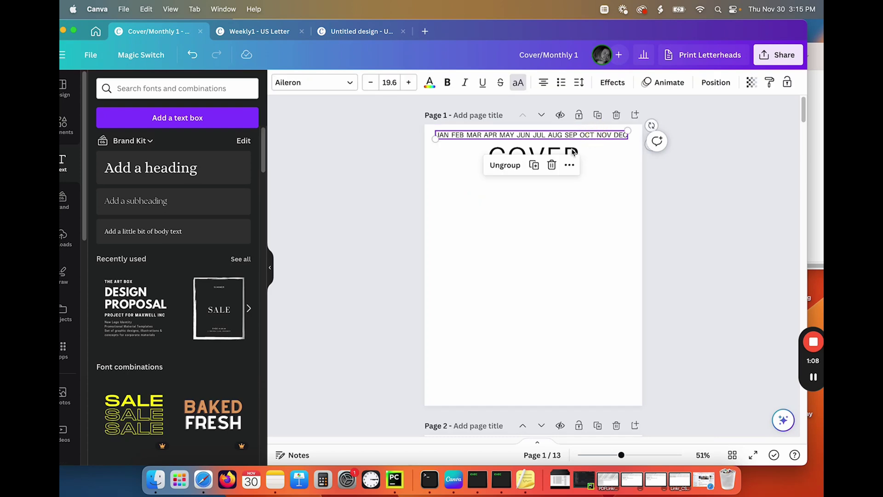
pyautogui.click(446, 205)
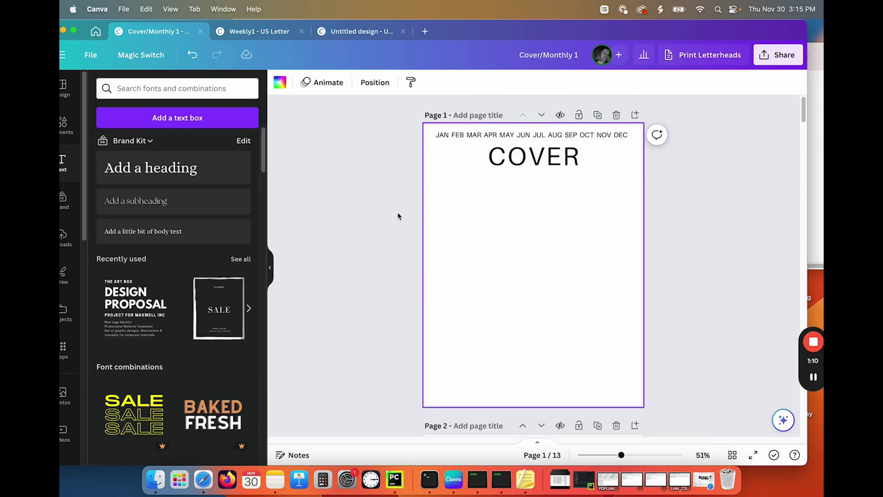
# Scroll through pages 1–13 and back, then switch to the Weekly1 US Letter design
pyautogui.scroll(-10, 398, 214)
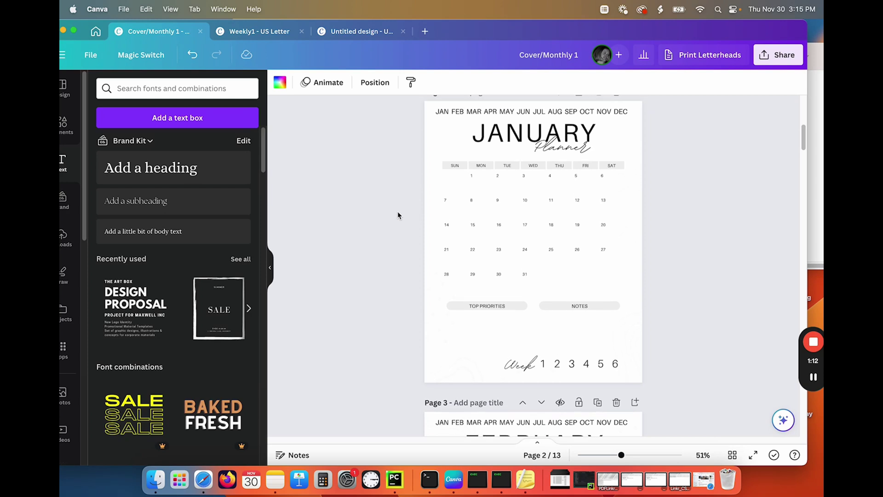
pyautogui.scroll(1, 398, 211)
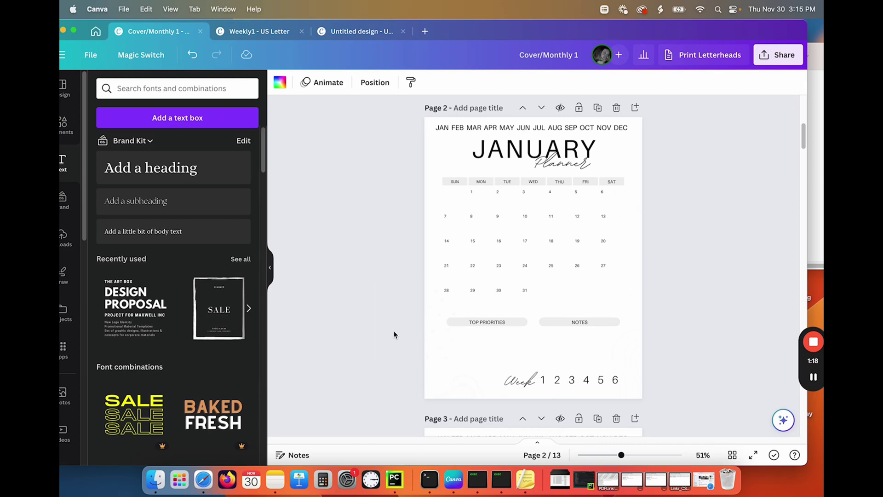
pyautogui.scroll(-20, 394, 334)
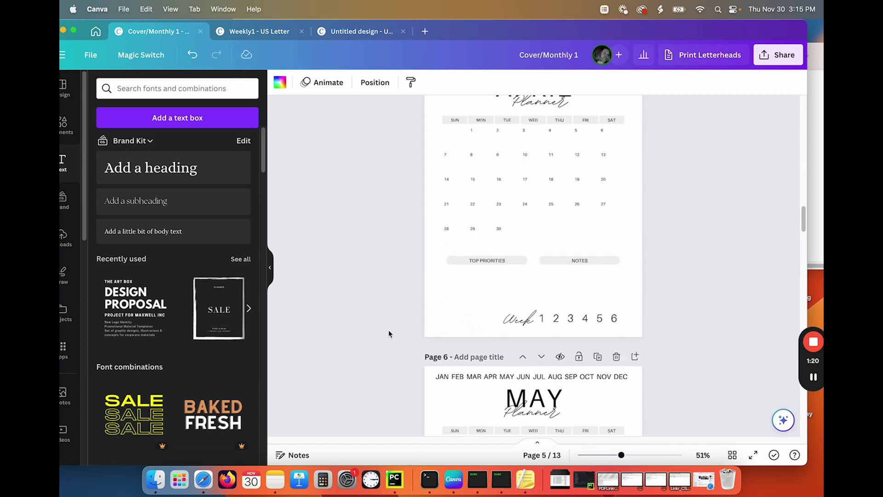
pyautogui.moveTo(803, 265); pyautogui.dragTo(812, 450)
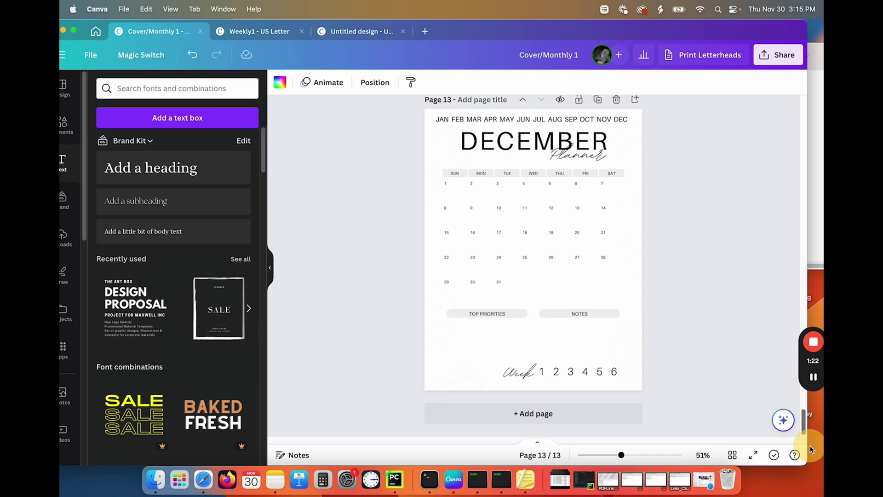
pyautogui.moveTo(803, 419); pyautogui.dragTo(788, 89)
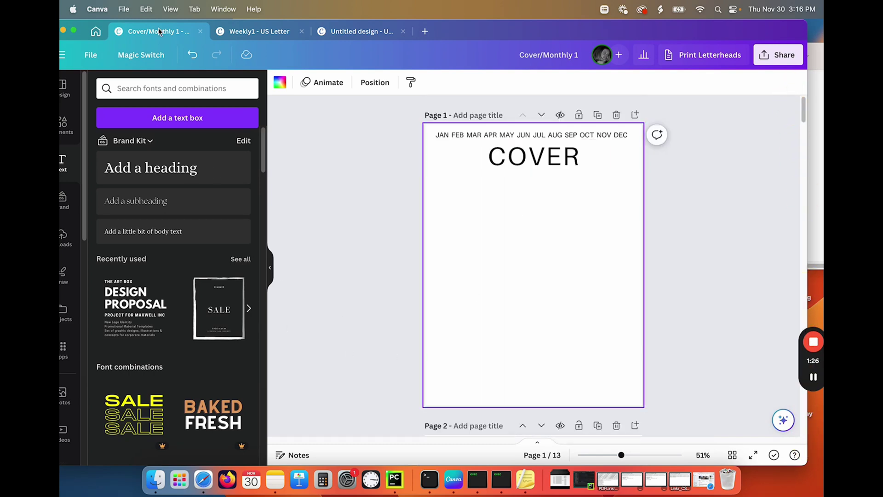
pyautogui.click(261, 36)
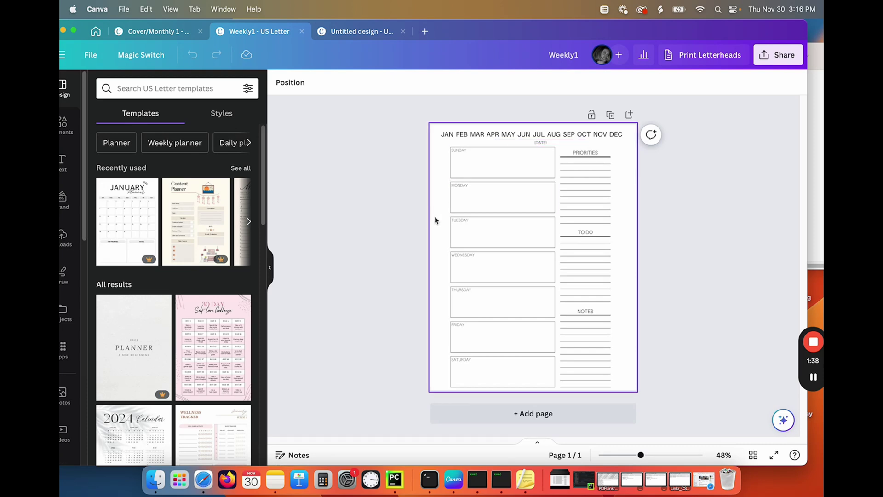
# Open PDF Linker's Date CSV Generator and keep the %B %d, %Y format
pyautogui.click(482, 486)
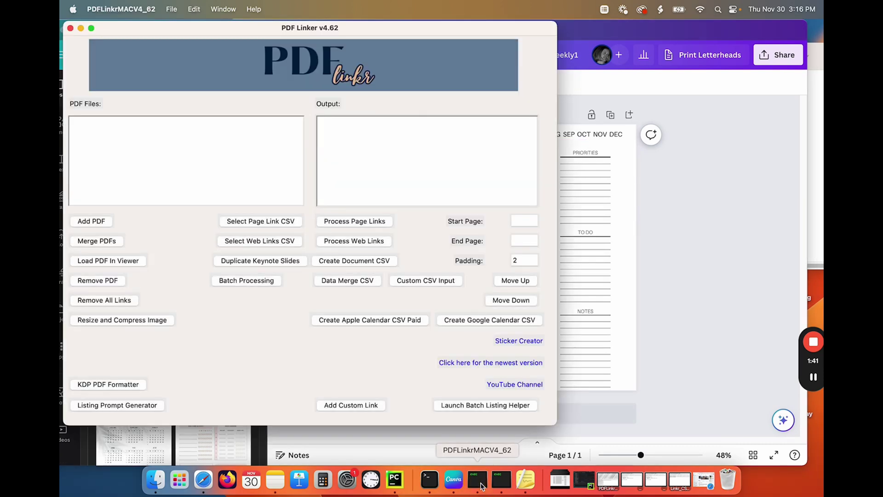
pyautogui.click(339, 282)
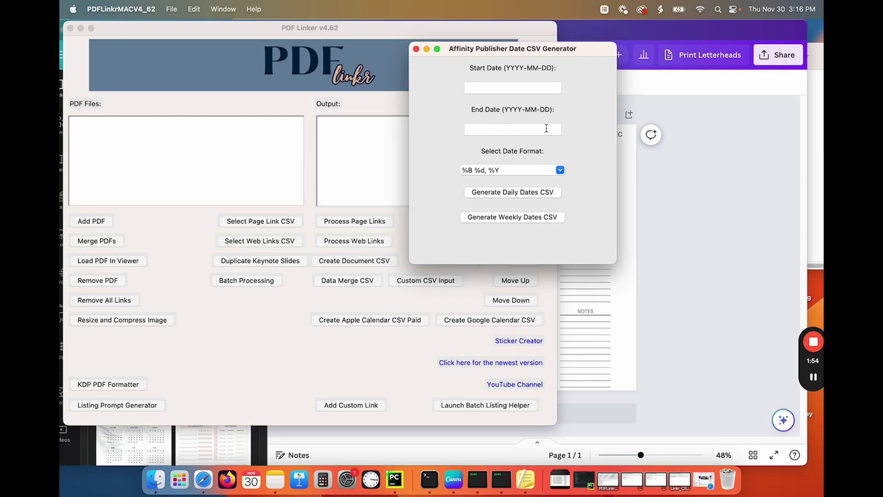
pyautogui.click(559, 170)
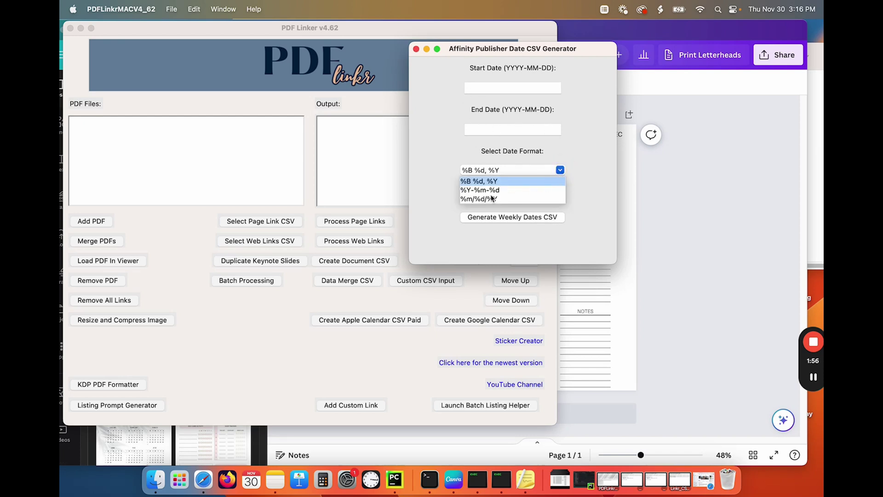
pyautogui.click(473, 171)
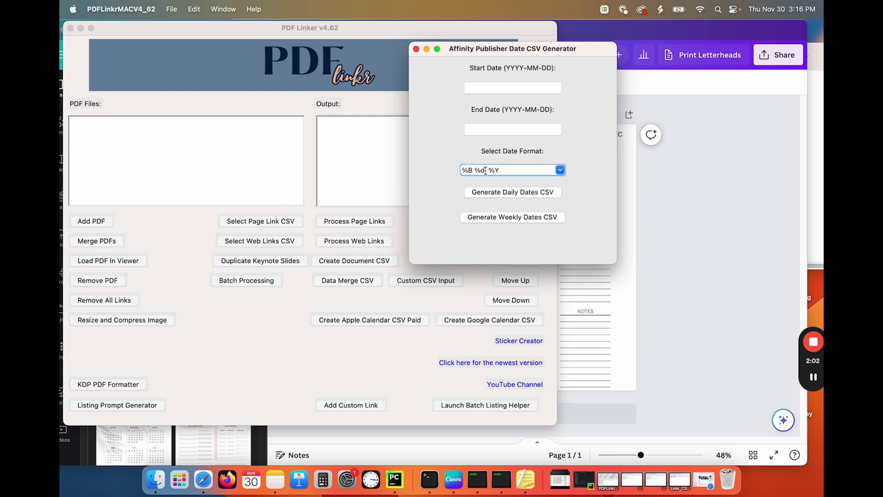
# Try the %Y-%m-%d and %m/%d/%Y formats, then return to %B %d, %Y
pyautogui.click(559, 170)
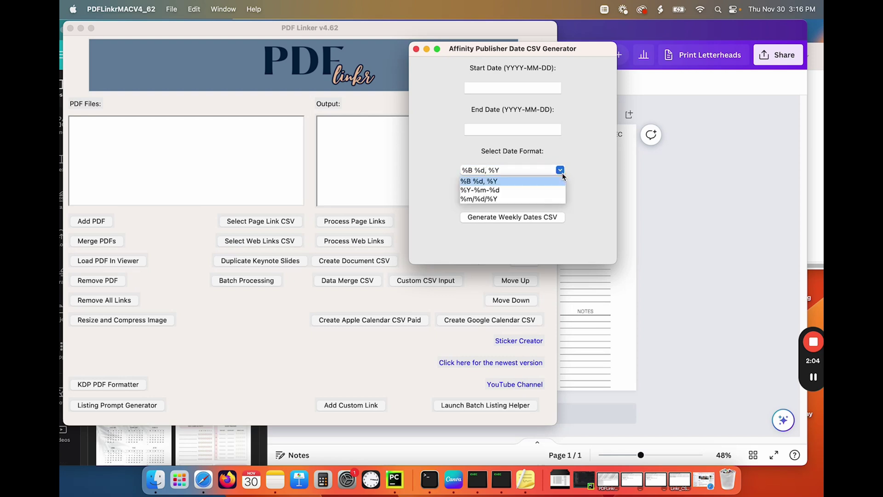
pyautogui.click(505, 190)
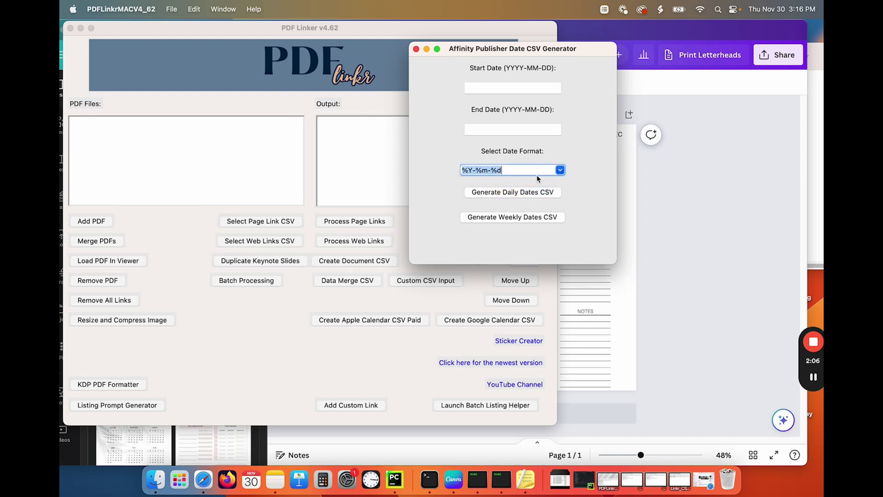
pyautogui.click(560, 170)
pyautogui.click(512, 201)
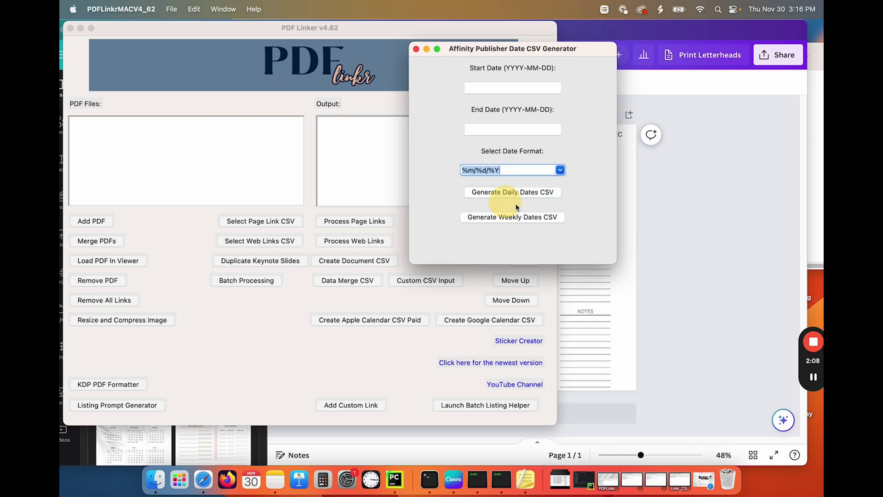
pyautogui.click(560, 170)
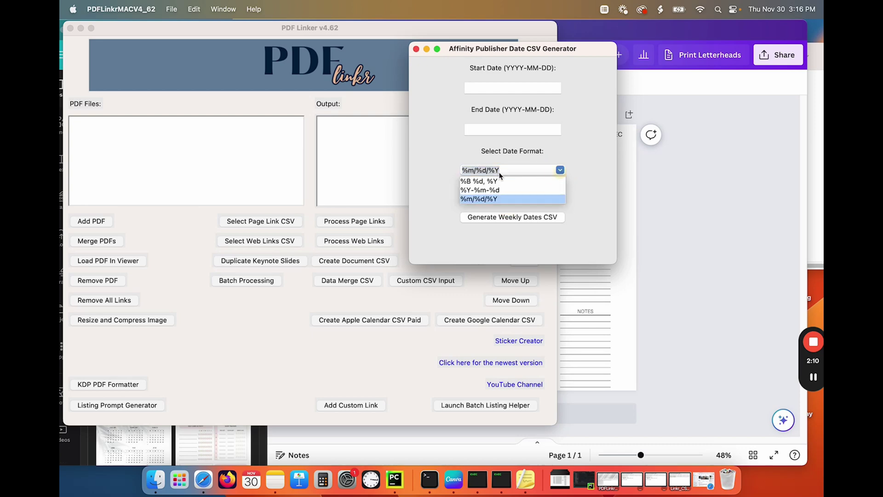
pyautogui.click(492, 177)
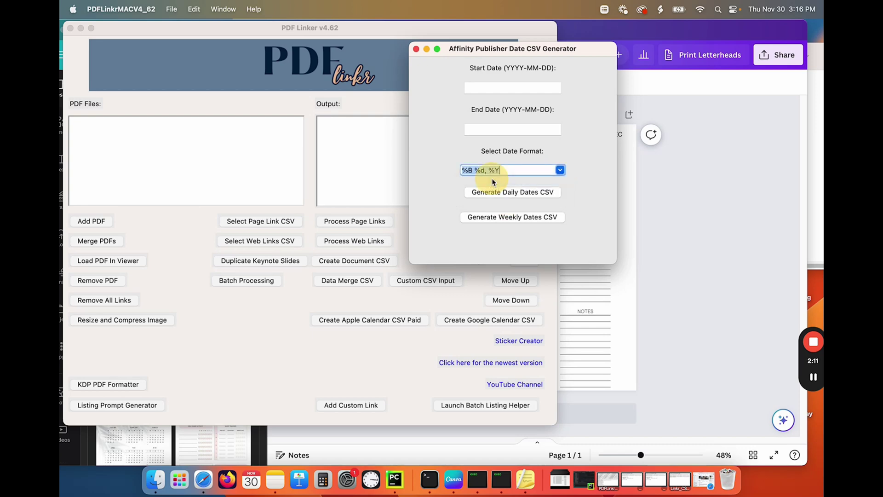
pyautogui.click(437, 188)
# Enter the date range 2023-12-31 to 2025-01-04 in the generator
pyautogui.click(489, 88)
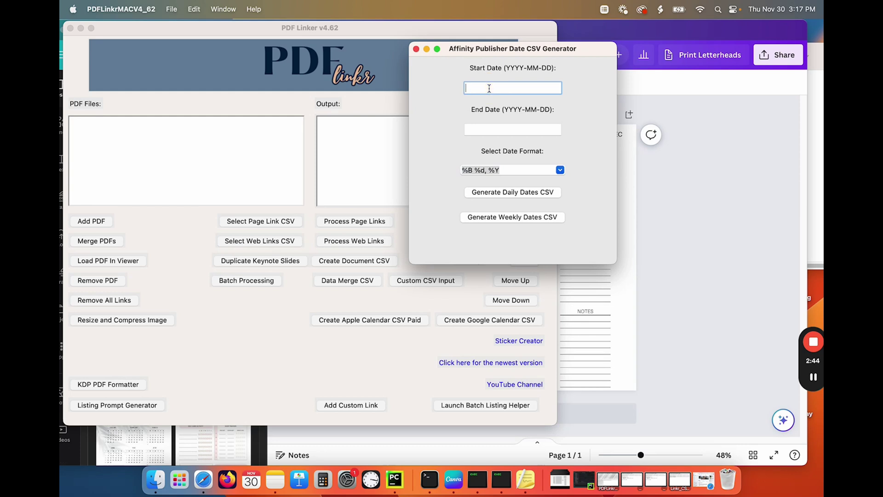
pyautogui.write('2023')
pyautogui.press('BackSpace')
pyautogui.click(490, 130)
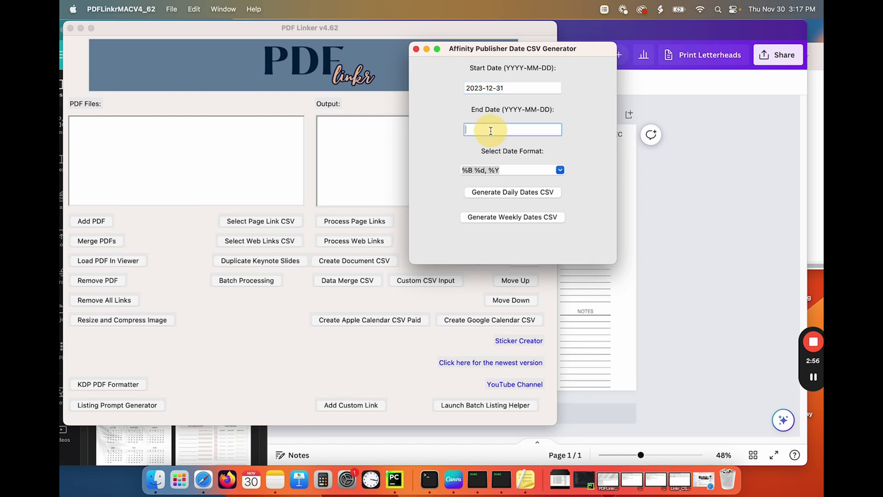
pyautogui.write('202')
pyautogui.press('BackSpace')
pyautogui.write('5-01-04')
# Generate the weekly dates CSV and save it as weekly in Canva Demo > CSV Weekly Canva
pyautogui.click(501, 218)
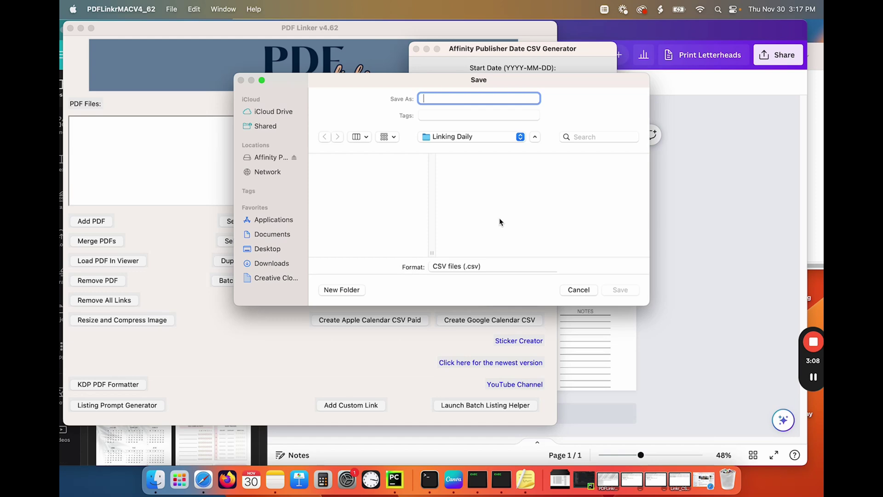
pyautogui.click(476, 136)
pyautogui.click(470, 155)
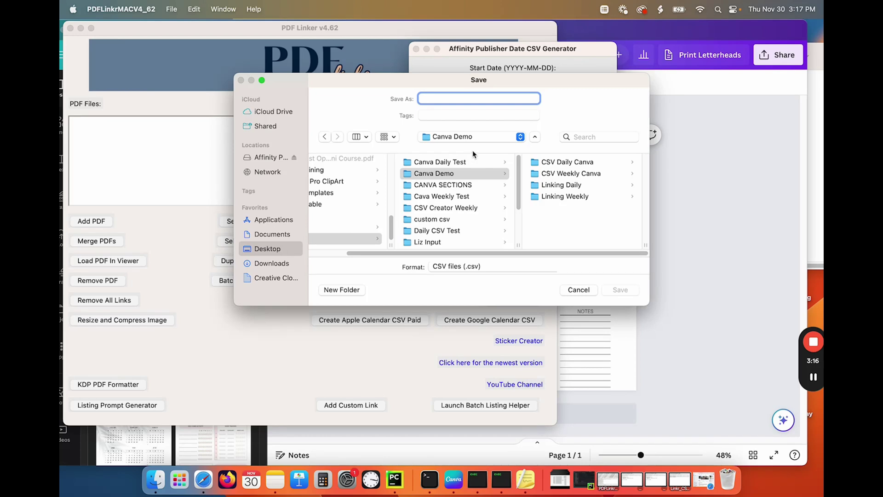
pyautogui.click(553, 175)
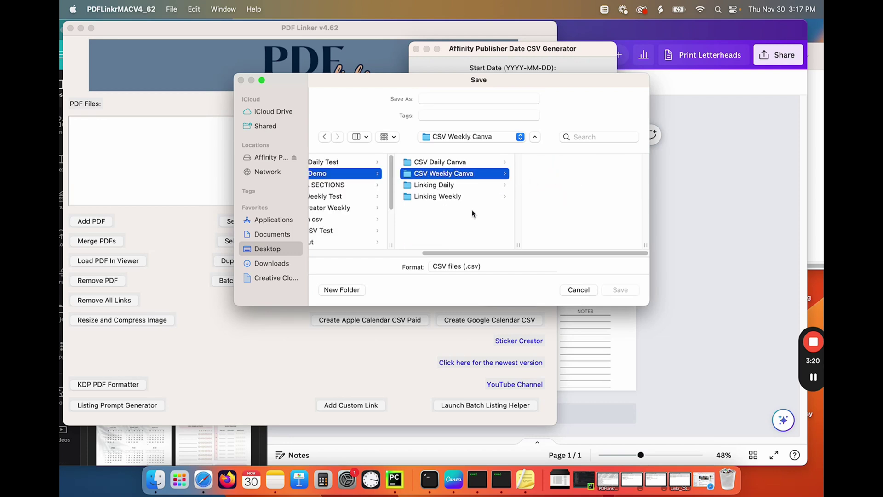
pyautogui.click(477, 101)
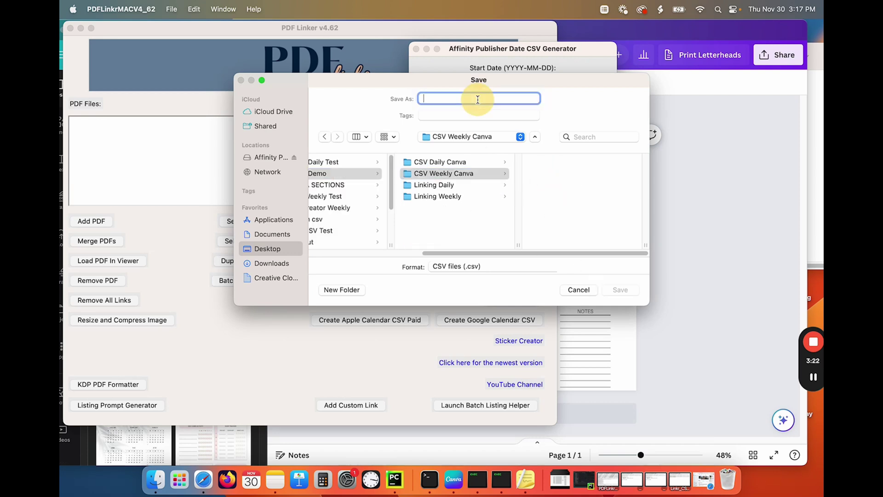
pyautogui.write('weekly')
pyautogui.press('Return')
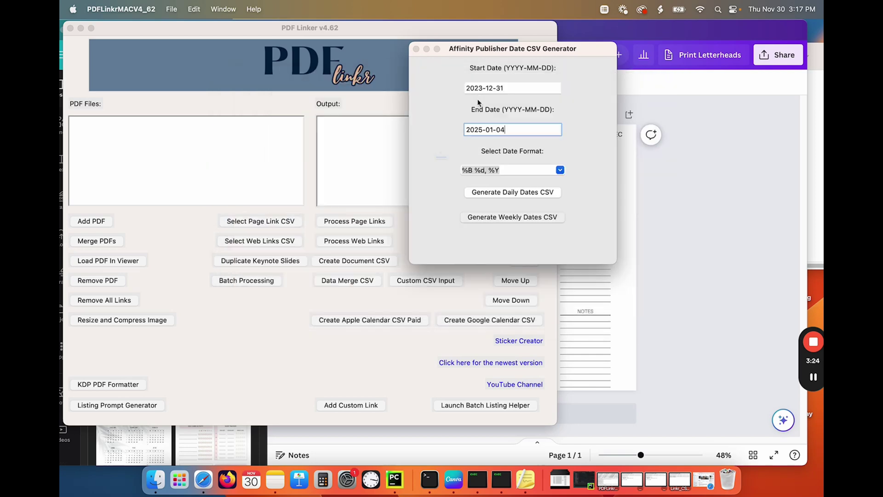
pyautogui.click(430, 185)
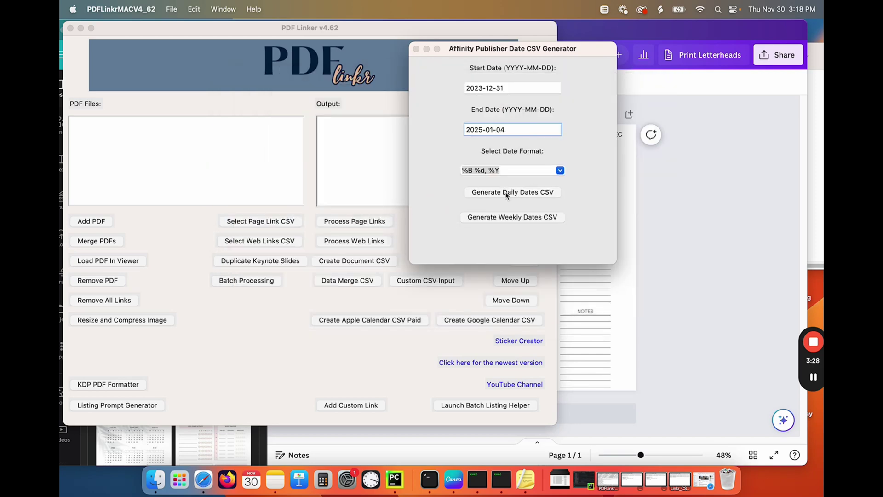
# Drag the generator aside and bring the Canva Weekly1 design forward
pyautogui.click(455, 192)
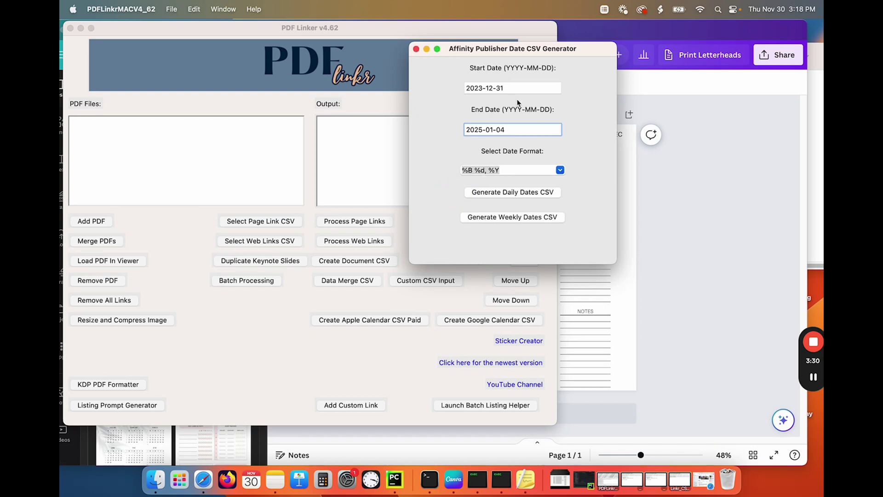
pyautogui.moveTo(578, 50); pyautogui.dragTo(369, 52)
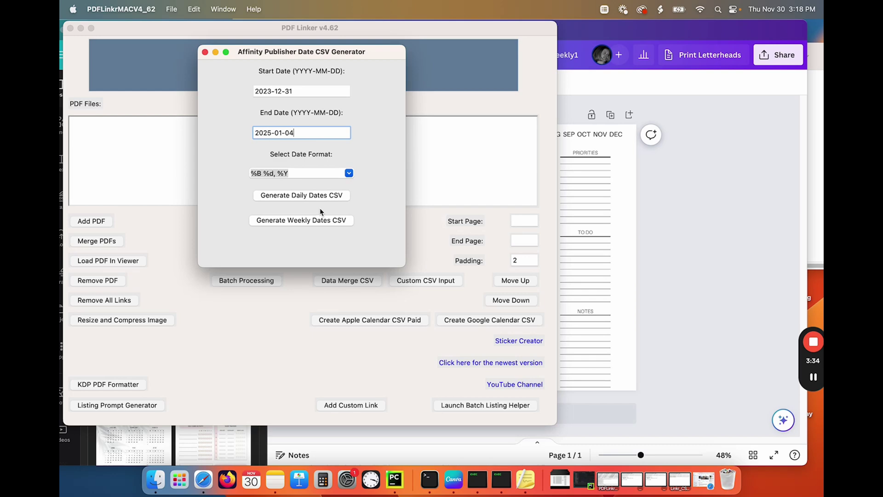
pyautogui.click(683, 198)
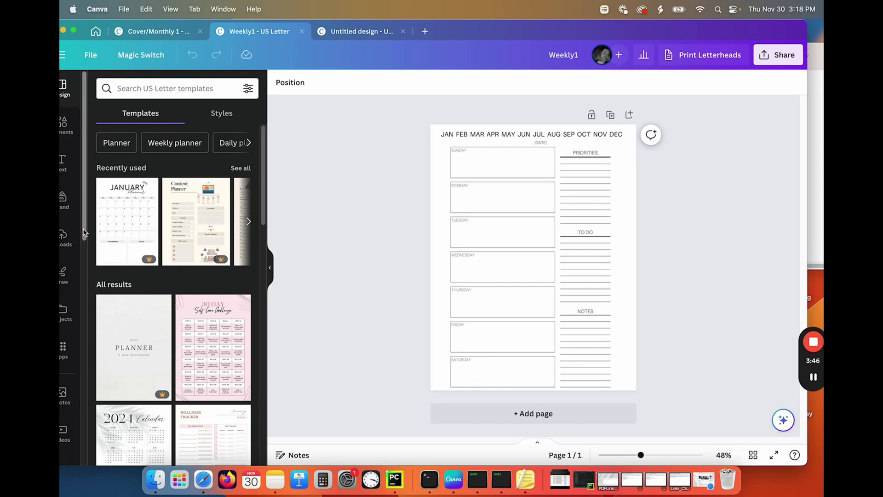
# Open Bulk create from the Apps panel with the Canva window maximised
pyautogui.moveTo(84, 234); pyautogui.dragTo(85, 254)
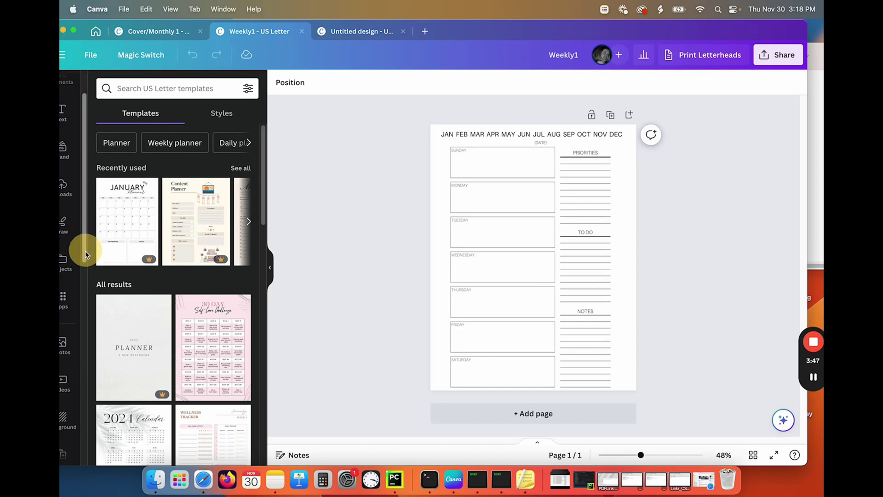
pyautogui.click(63, 298)
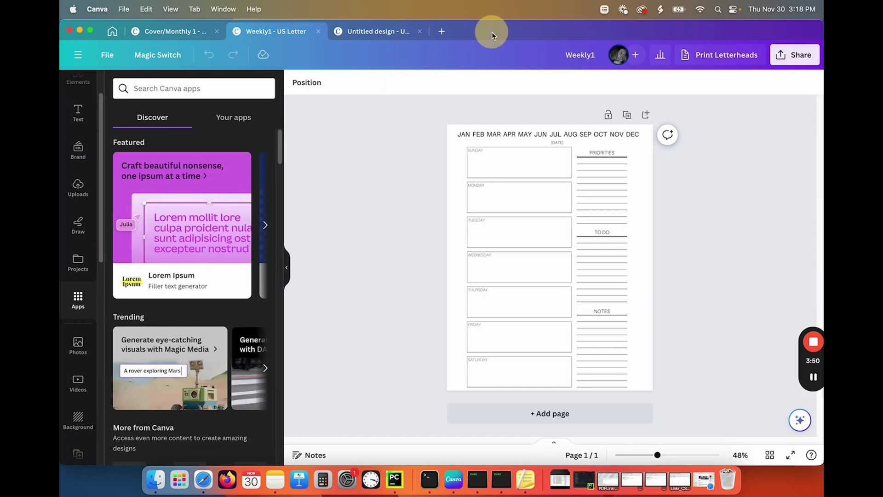
pyautogui.doubleClick(492, 32)
pyautogui.moveTo(279, 147); pyautogui.dragTo(287, 180)
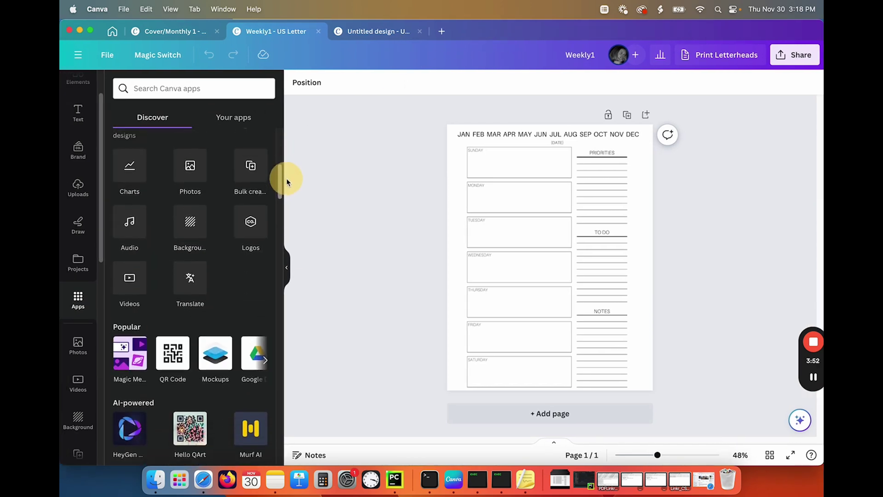
pyautogui.click(248, 170)
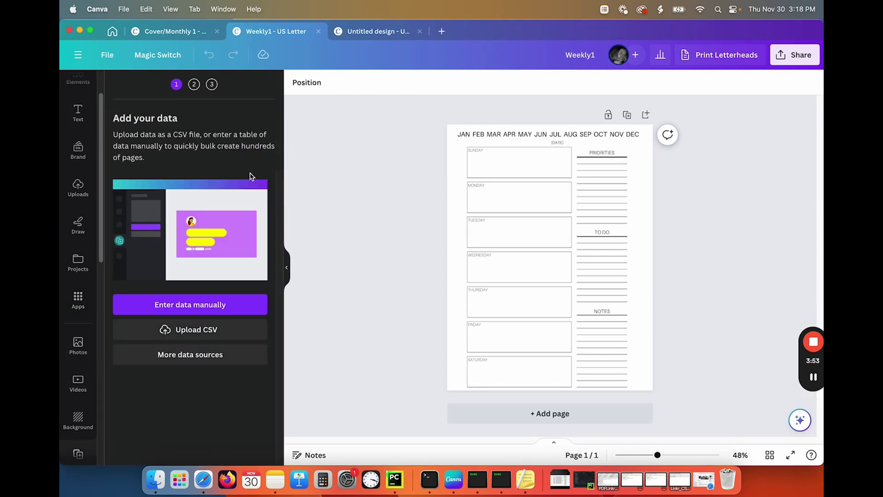
# Upload weekly.csv from Canva Demo > CSV Weekly Canva as the data source
pyautogui.click(182, 331)
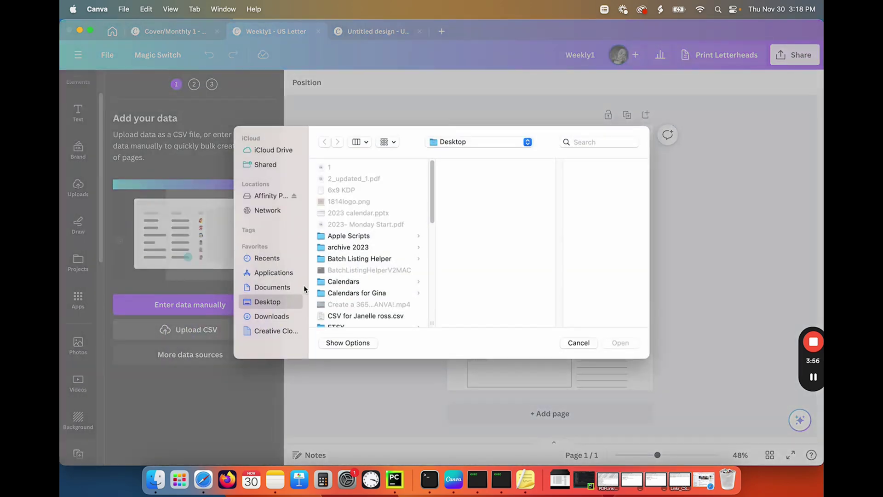
pyautogui.moveTo(431, 209); pyautogui.dragTo(438, 310)
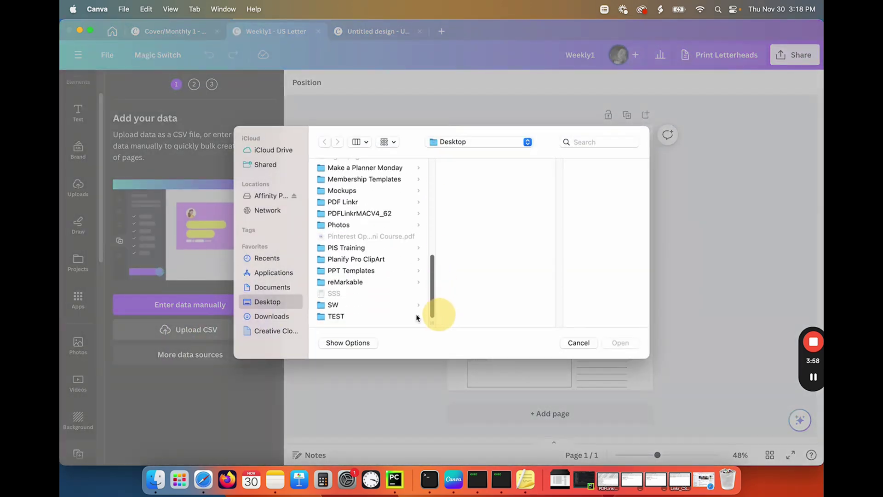
pyautogui.click(349, 316)
pyautogui.click(488, 184)
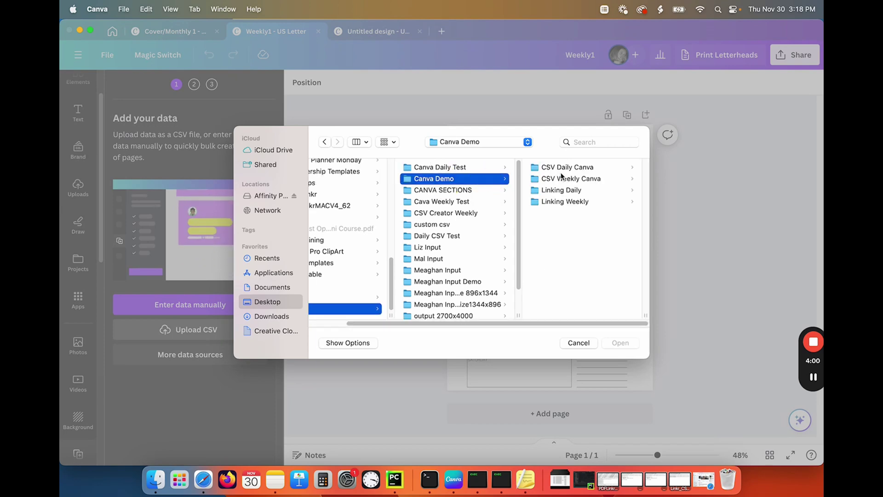
pyautogui.click(587, 178)
pyautogui.click(562, 167)
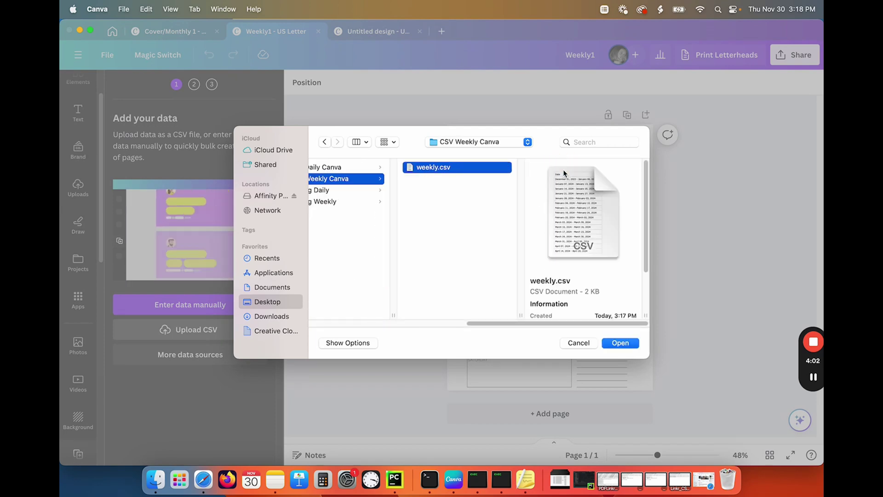
pyautogui.click(619, 342)
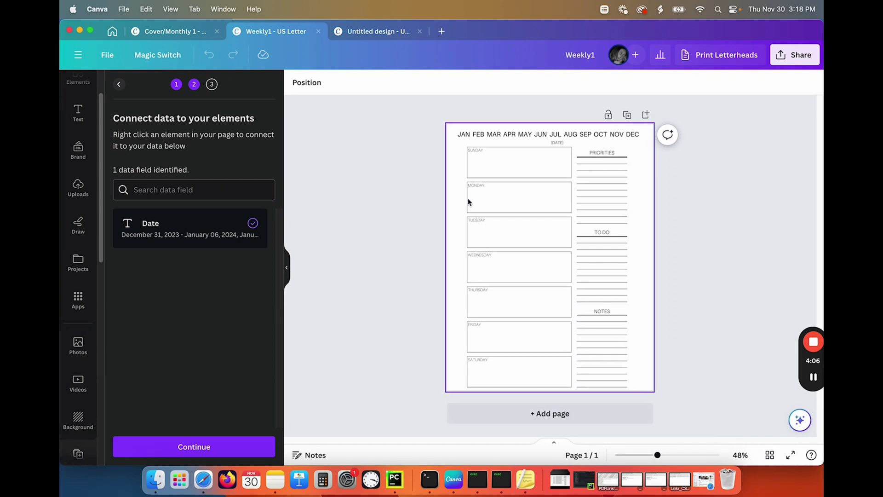
# Connect the date text to the Date field and generate 53 weekly pages
pyautogui.rightClick(559, 144)
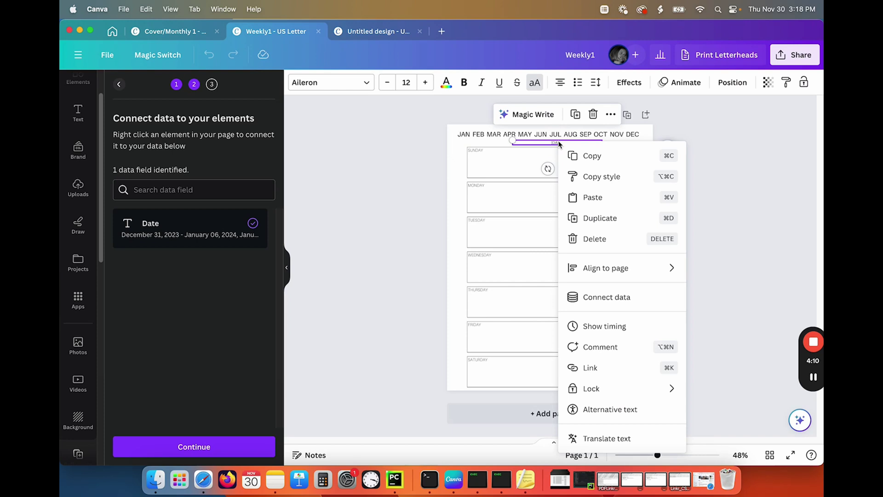
pyautogui.click(579, 297)
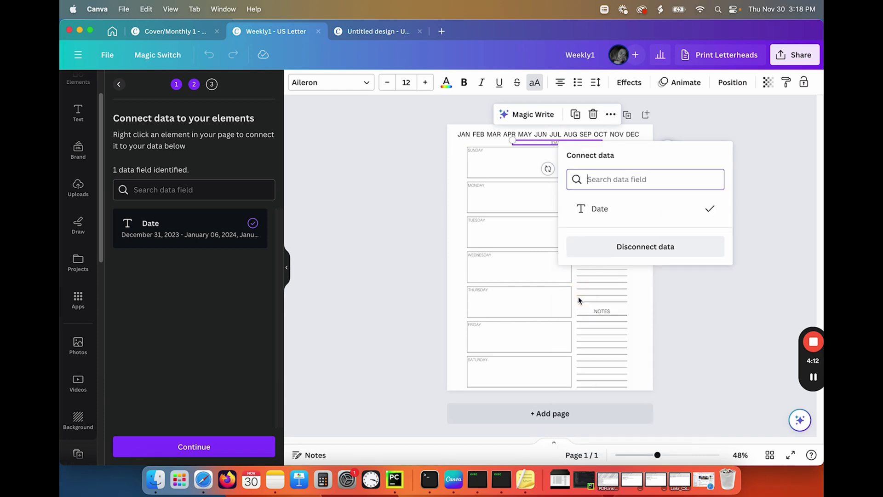
pyautogui.click(593, 212)
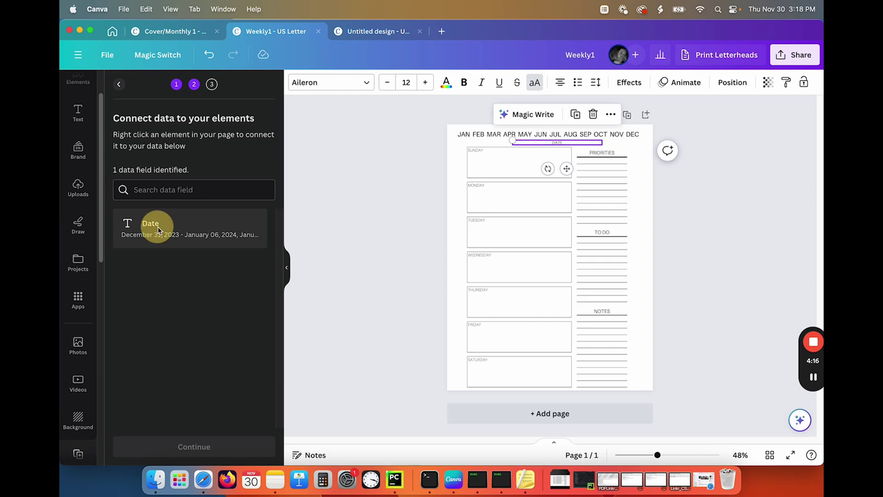
pyautogui.click(353, 212)
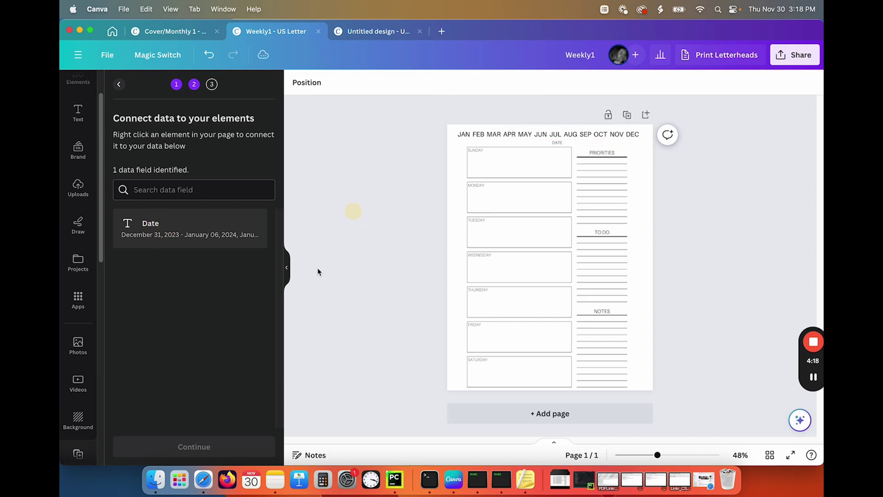
pyautogui.rightClick(559, 142)
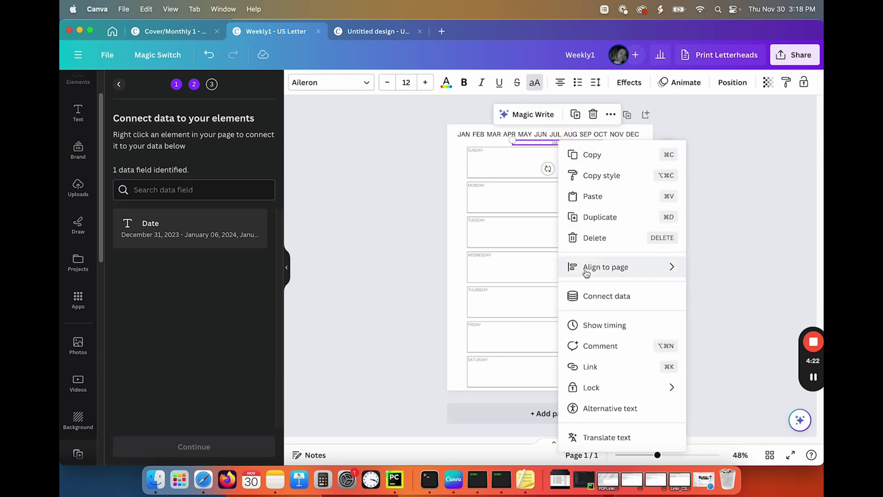
pyautogui.click(593, 295)
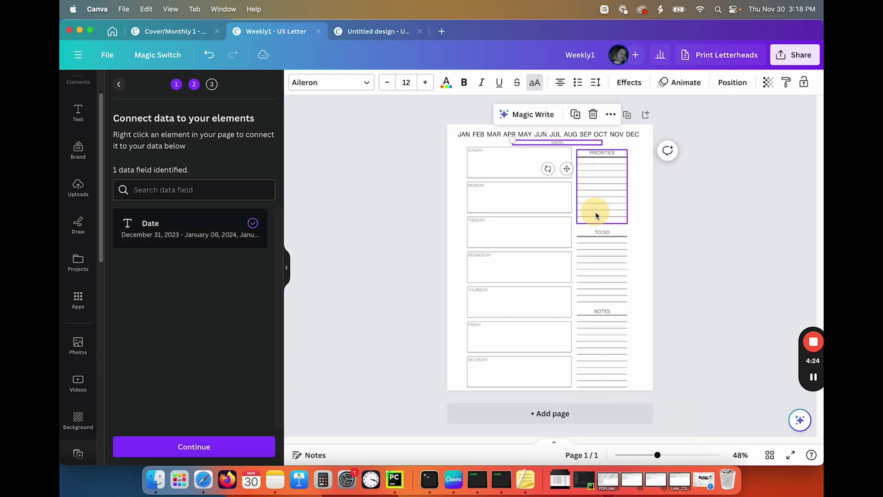
pyautogui.click(207, 451)
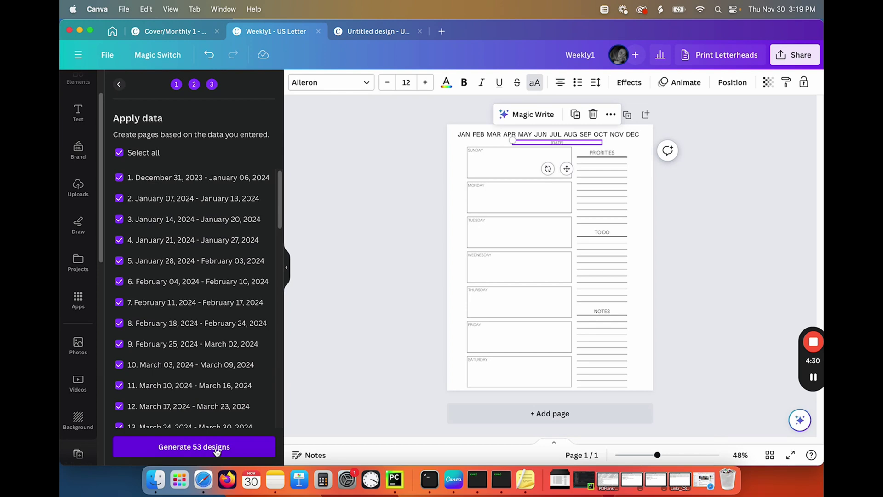
pyautogui.click(216, 447)
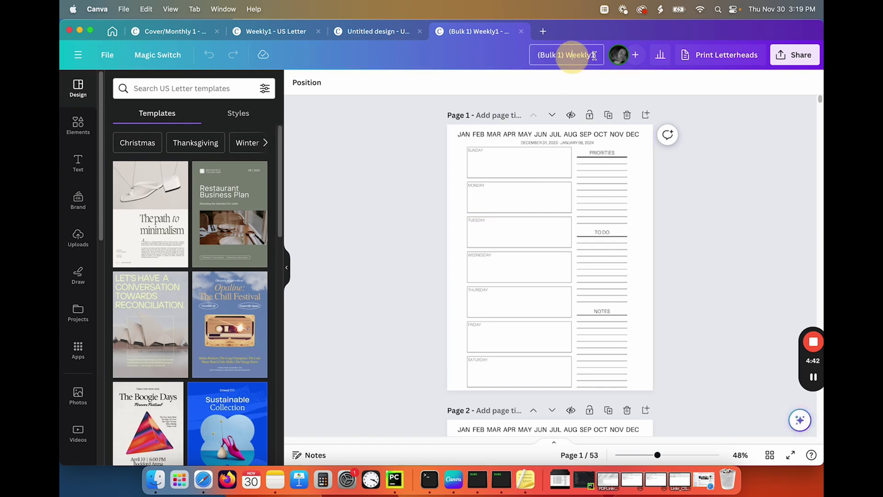
# Rename the bulk design to 'Weekly Section'
pyautogui.moveTo(597, 55); pyautogui.dragTo(538, 55)
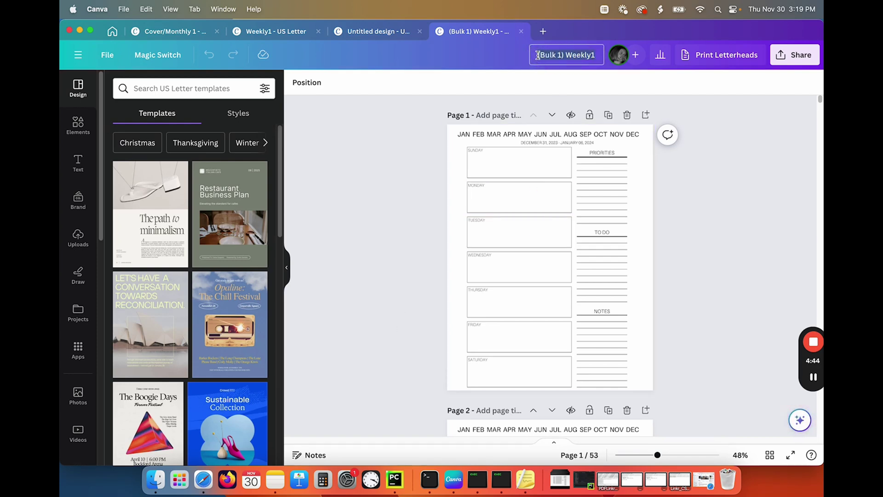
pyautogui.write('Weekl')
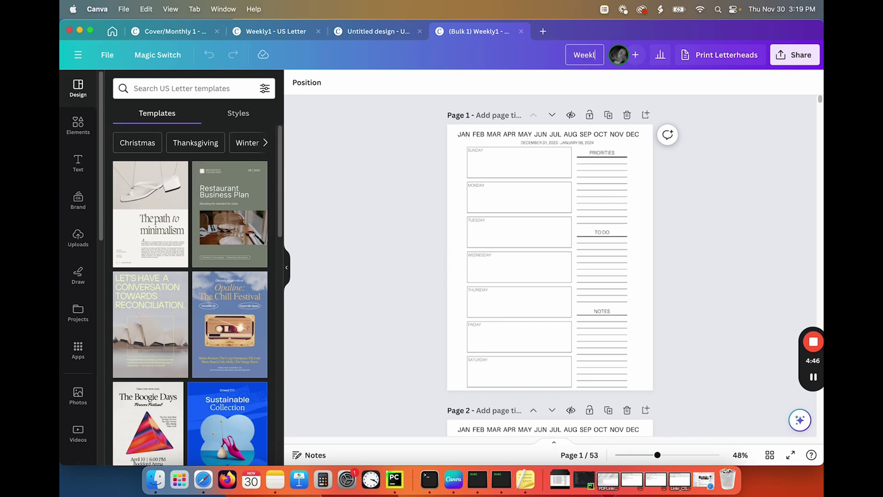
pyautogui.write('y Section')
pyautogui.press('Return')
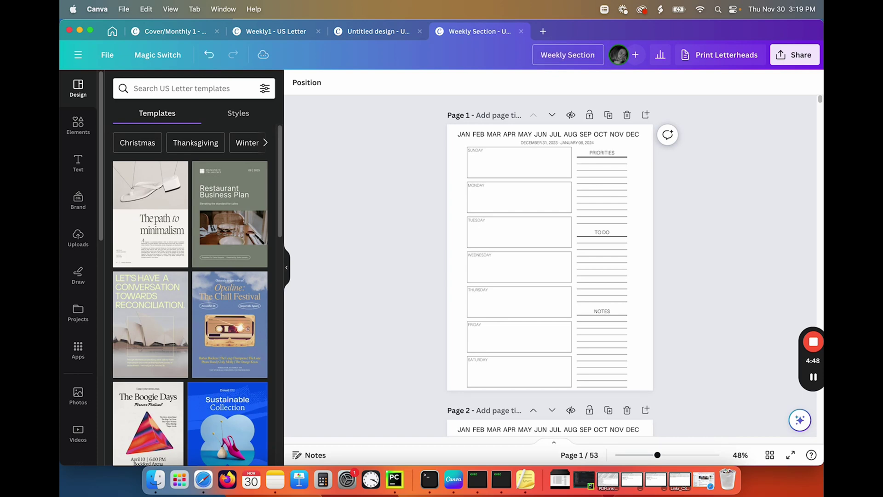
# Close the original Weekly1 design, reorder the tabs, and bring up the untitled daily design and PDF Linker
pyautogui.click(254, 33)
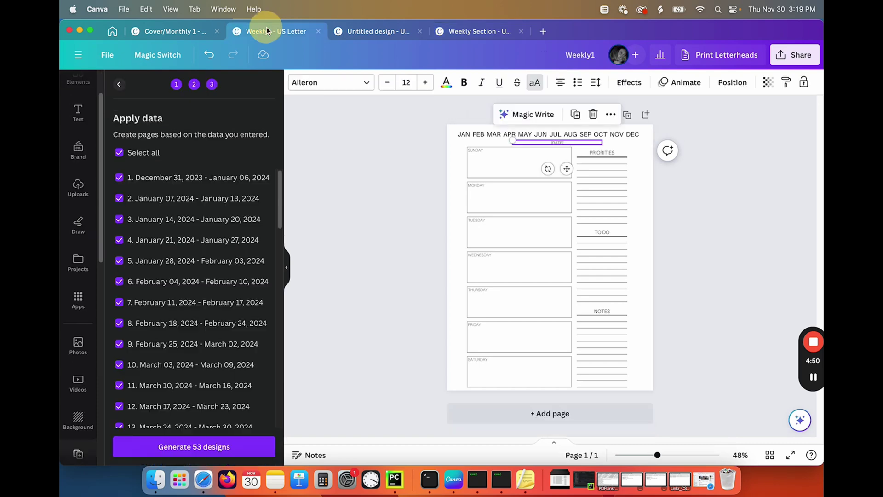
pyautogui.click(318, 31)
pyautogui.moveTo(393, 31); pyautogui.dragTo(289, 33)
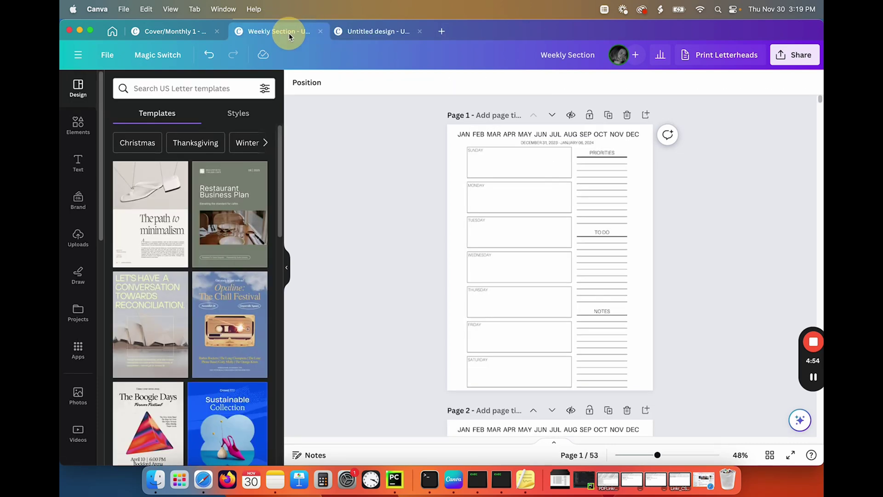
pyautogui.click(380, 33)
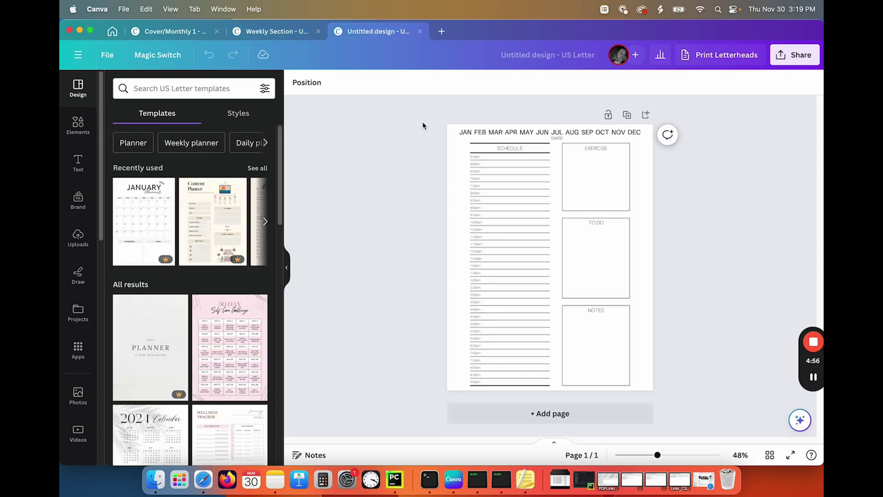
pyautogui.click(372, 145)
pyautogui.click(475, 480)
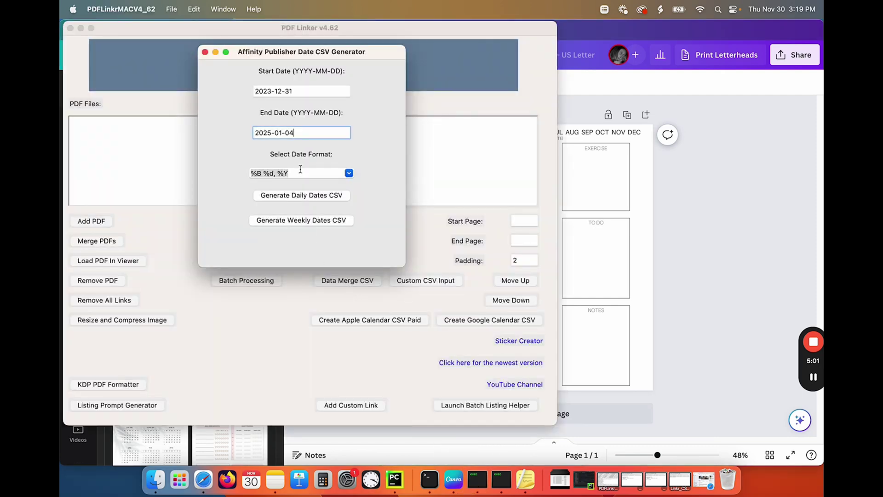
# Set the end date to 2024-03-31, keeping the start date 2023-12-31
pyautogui.click(304, 90)
pyautogui.click(317, 133)
pyautogui.moveTo(310, 133); pyautogui.dragTo(234, 135)
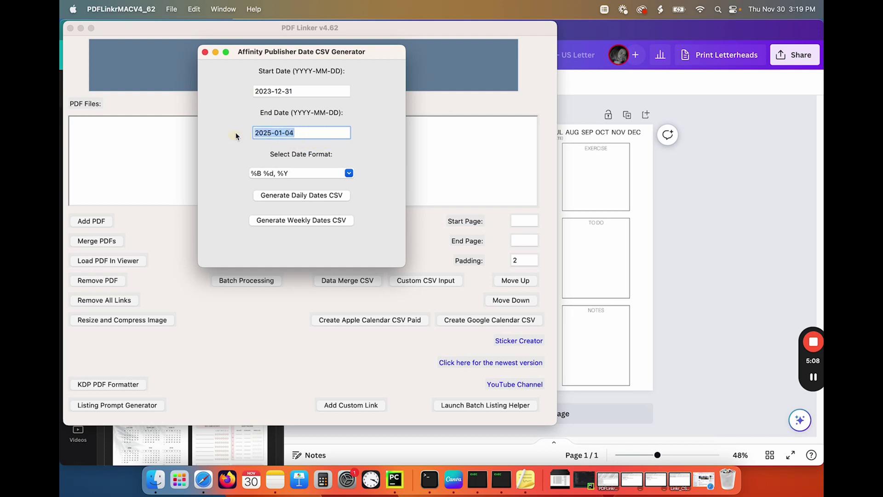
pyautogui.write('202')
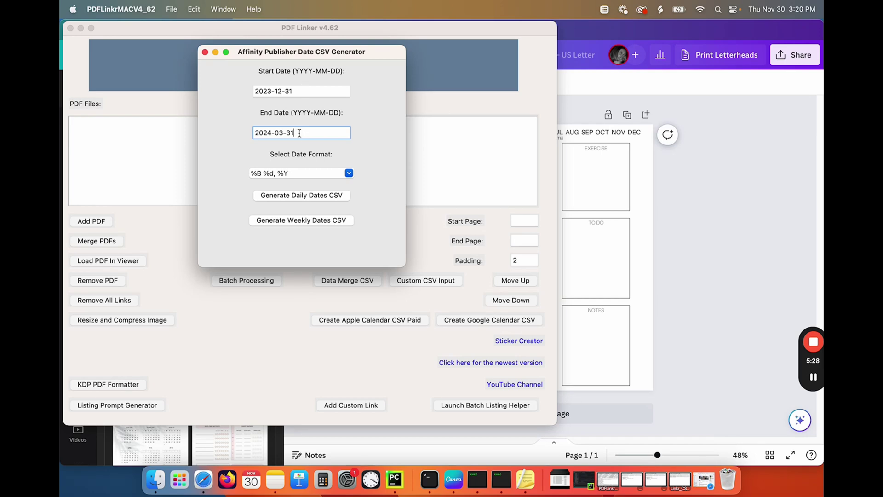
# Generate the daily dates CSV and save it as jan-mar in Canva Demo > CSV Daily Canva
pyautogui.click(301, 195)
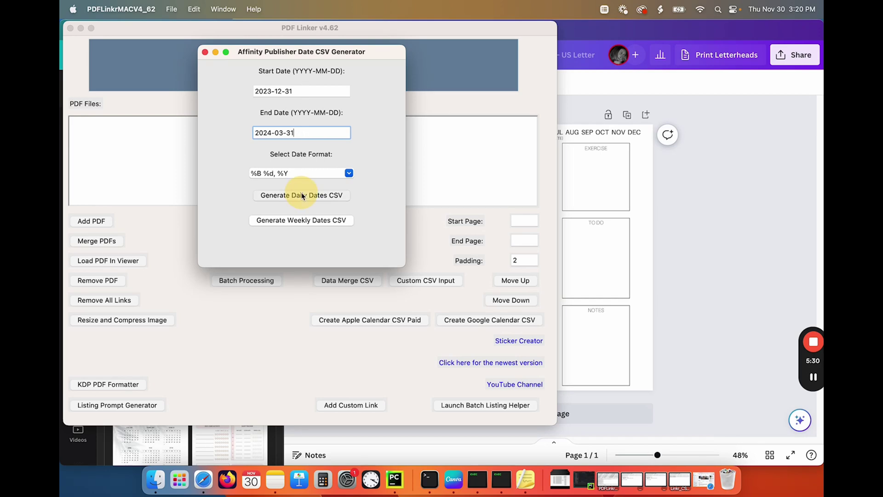
pyautogui.click(438, 138)
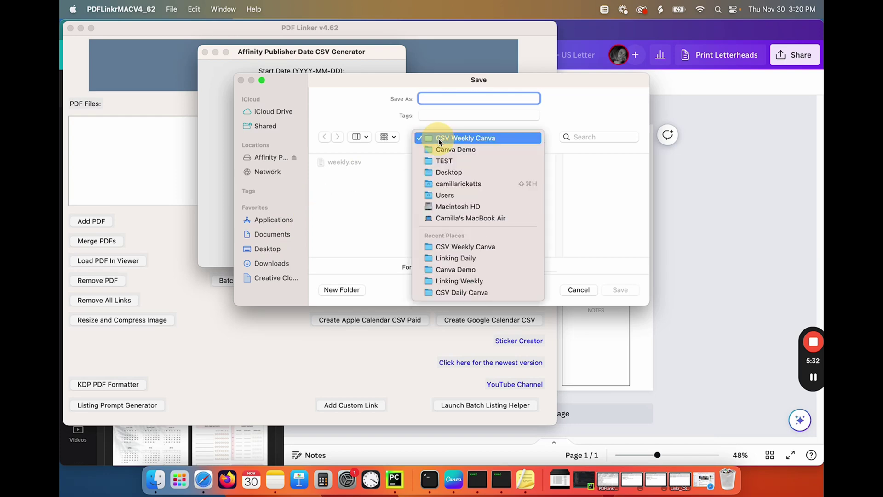
pyautogui.click(444, 150)
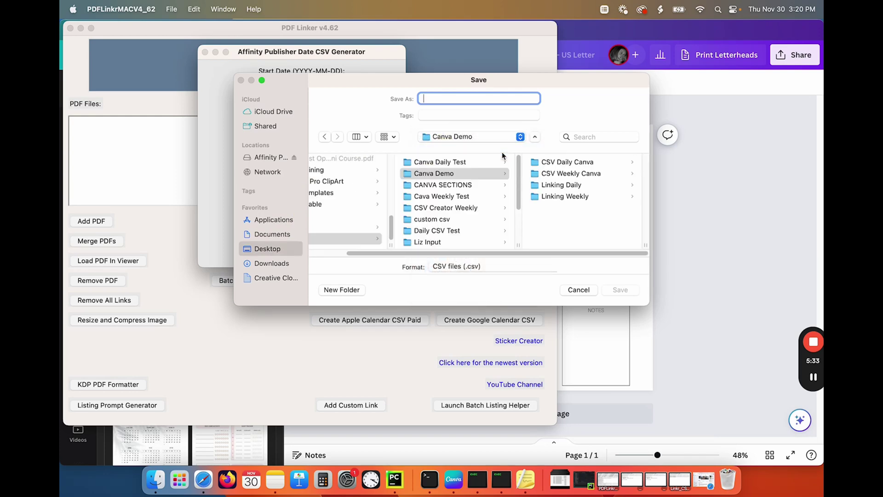
pyautogui.click(569, 161)
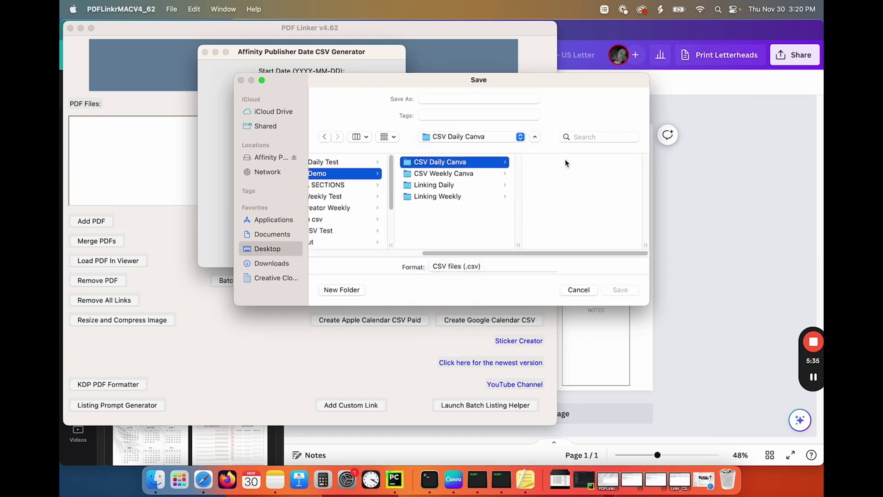
pyautogui.click(450, 98)
pyautogui.write('jan')
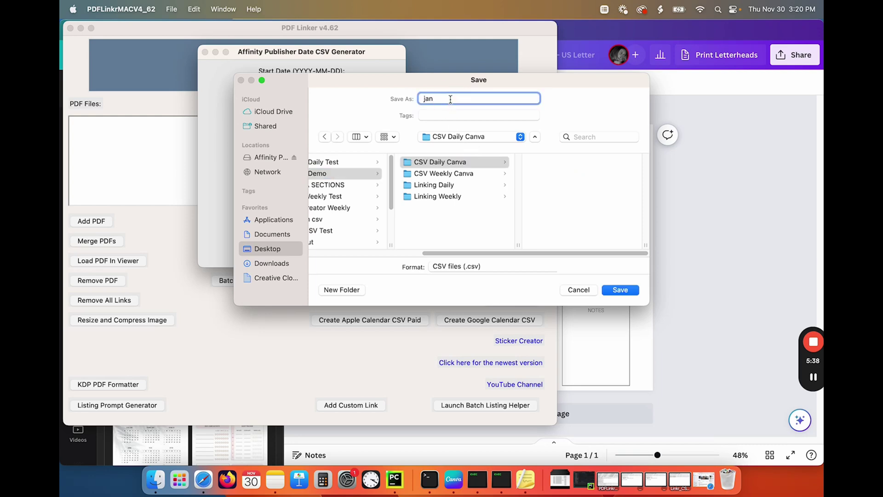
pyautogui.write('-mar')
pyautogui.press('Return')
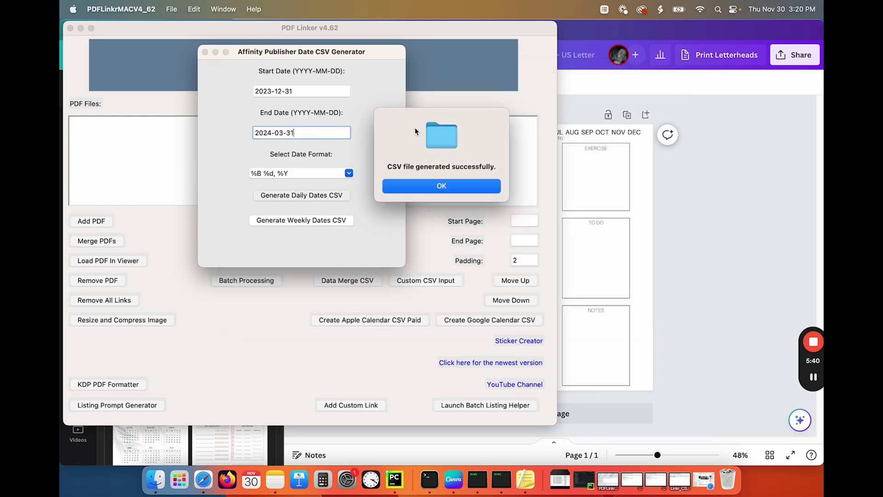
pyautogui.click(414, 183)
# Return to Canva's daily design and open Bulk create from the Apps panel
pyautogui.click(678, 198)
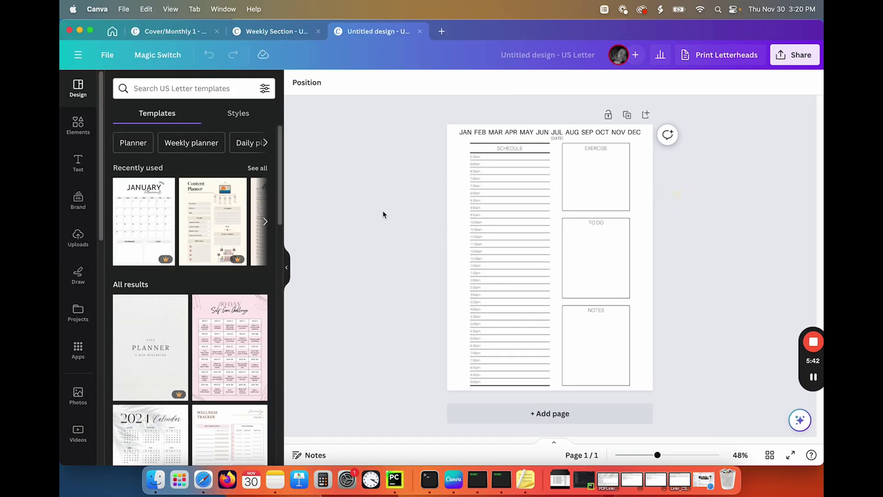
pyautogui.click(526, 177)
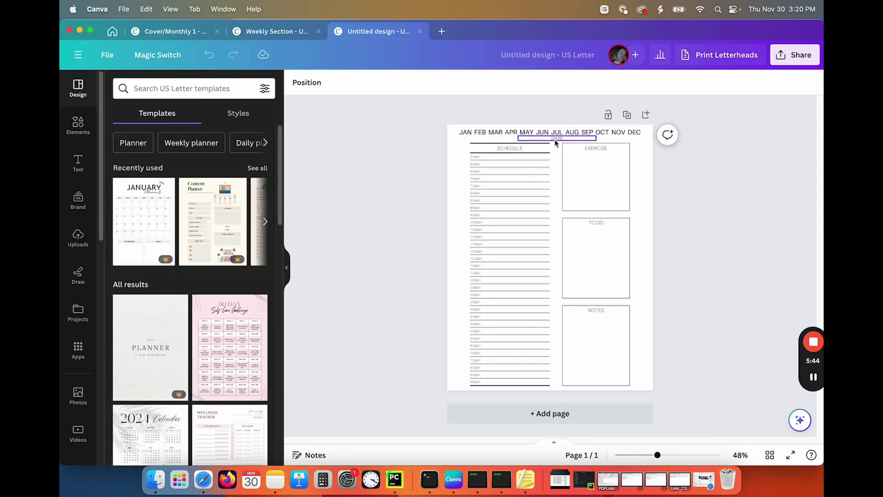
pyautogui.click(78, 348)
pyautogui.scroll(-5, 220, 251)
pyautogui.scroll(10, 219, 252)
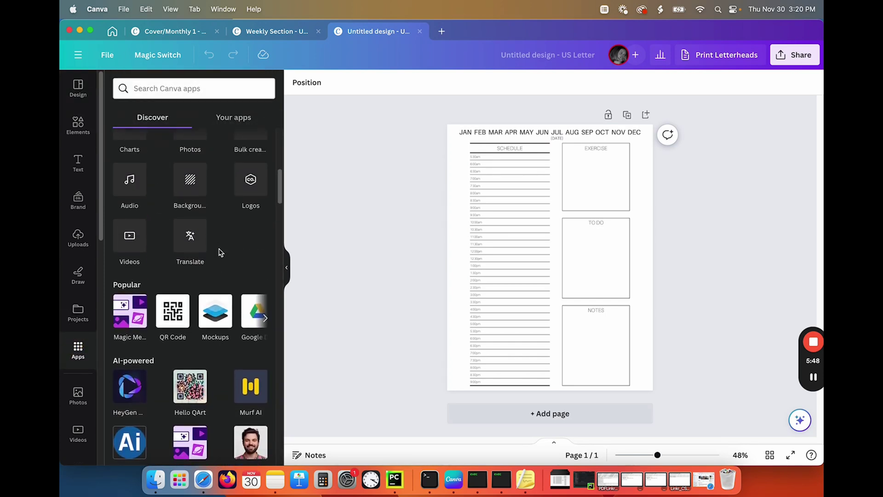
pyautogui.click(251, 151)
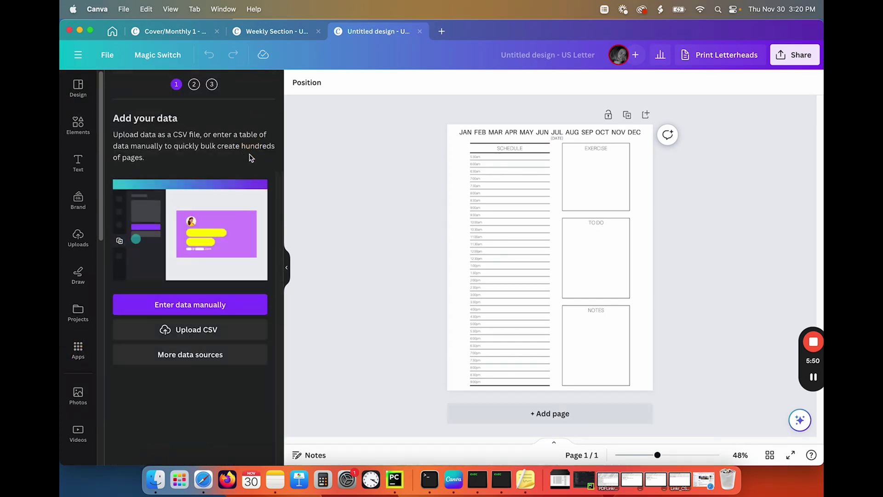
# Upload jan-mar.csv from Canva Demo > CSV Daily Canva and generate 92 dated pages
pyautogui.click(195, 335)
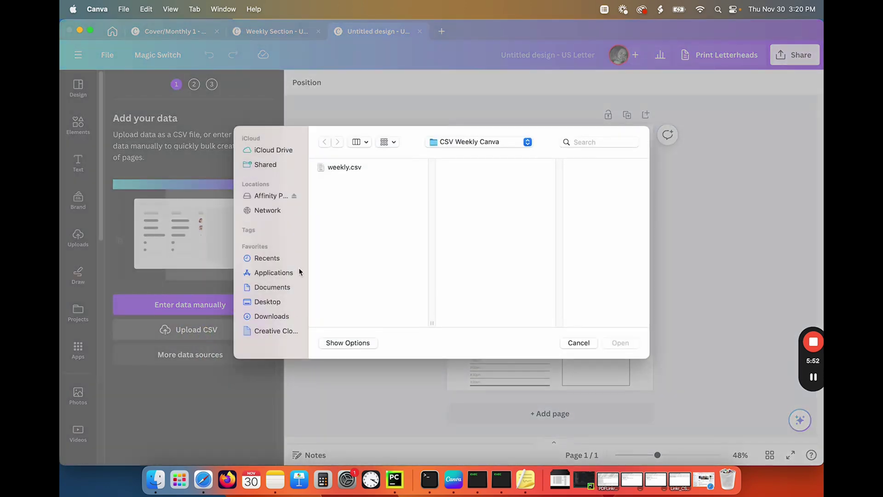
pyautogui.click(455, 141)
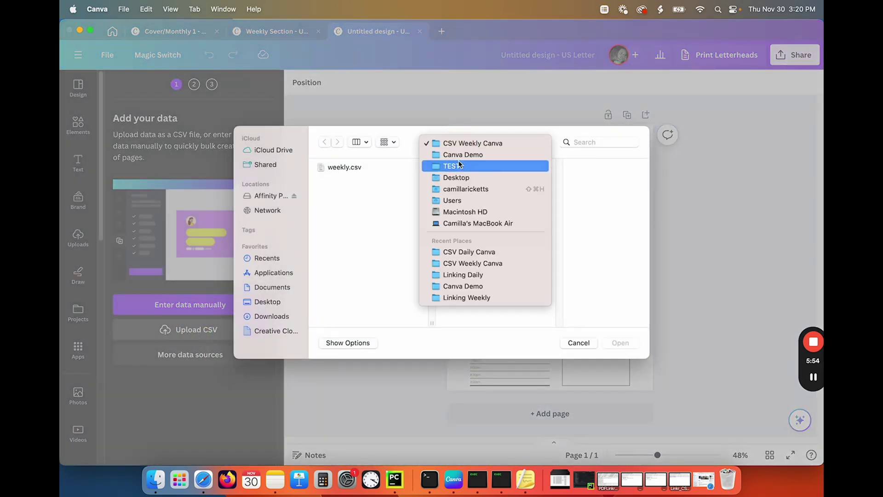
pyautogui.click(456, 155)
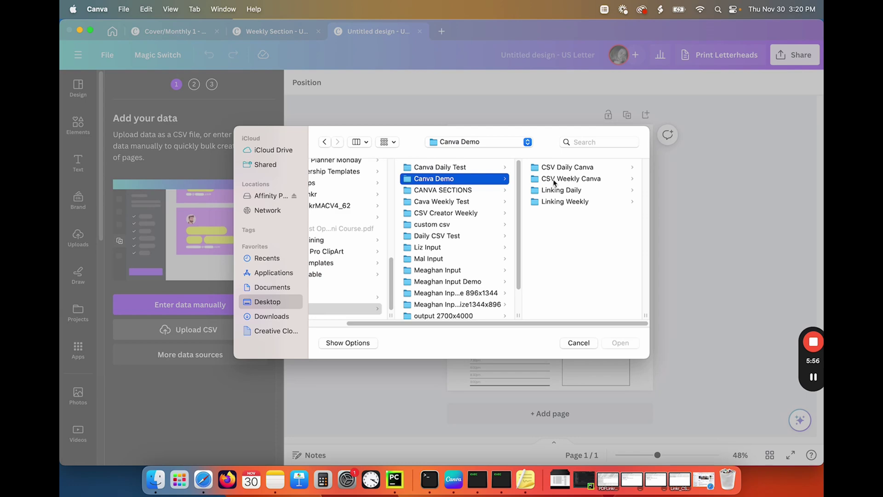
pyautogui.click(558, 167)
pyautogui.doubleClick(562, 168)
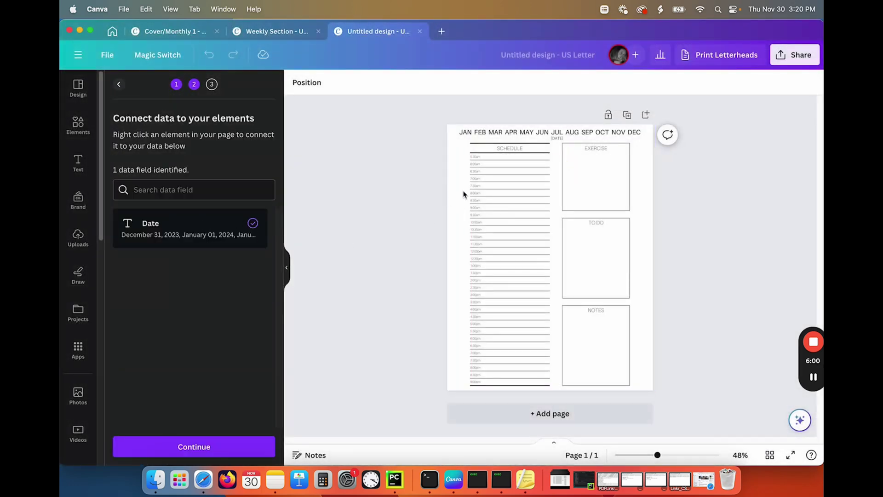
pyautogui.click(192, 446)
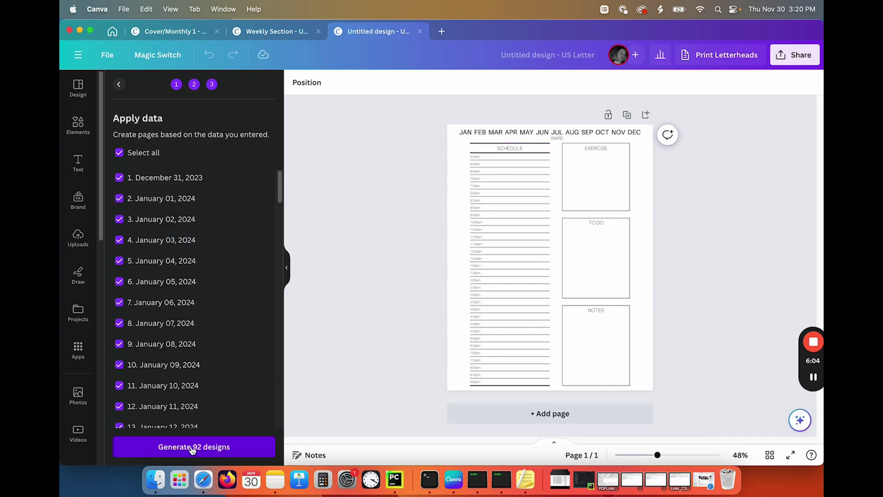
pyautogui.click(192, 448)
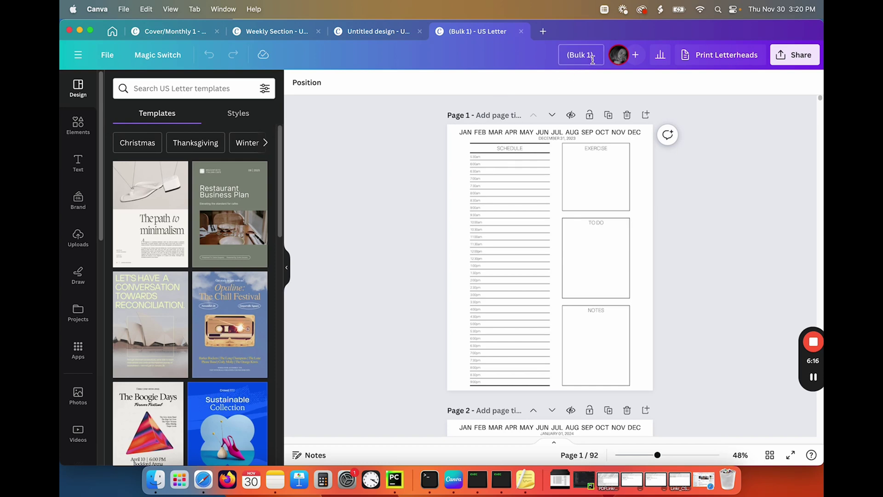
# Rename the 92-page bulk design to 'Jan-Mar'
pyautogui.click(559, 55)
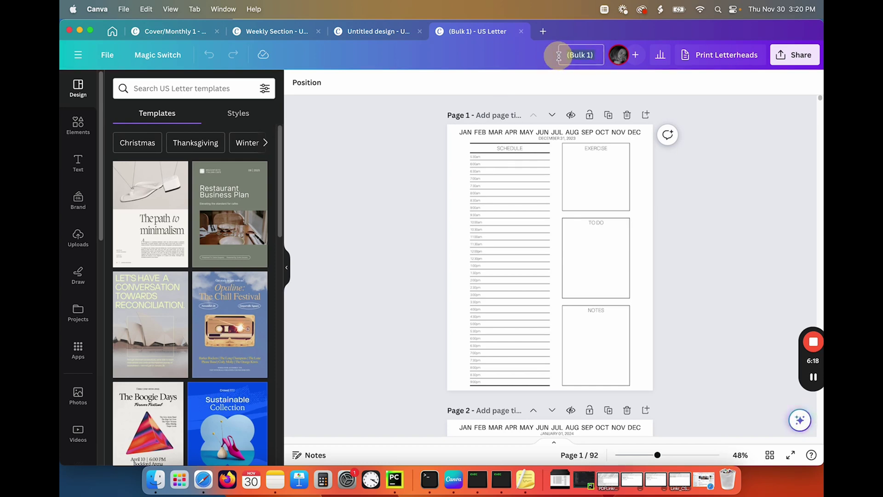
pyautogui.write('Jan-Mar')
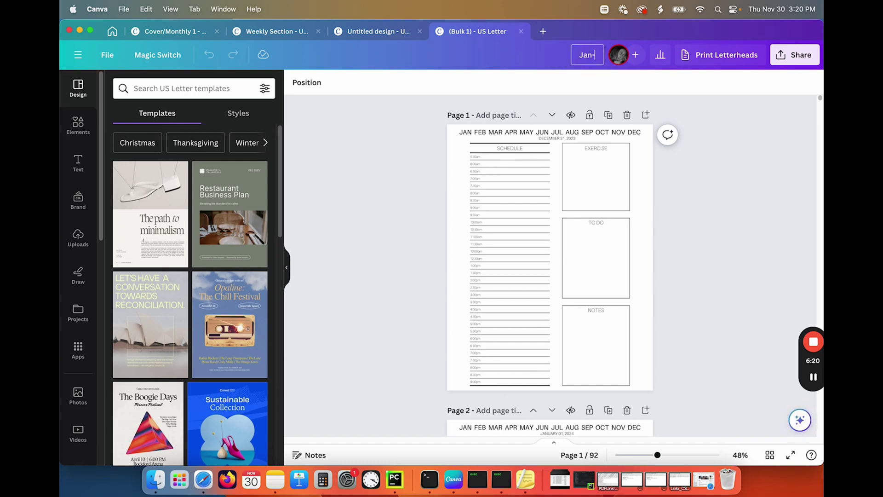
pyautogui.press('Return')
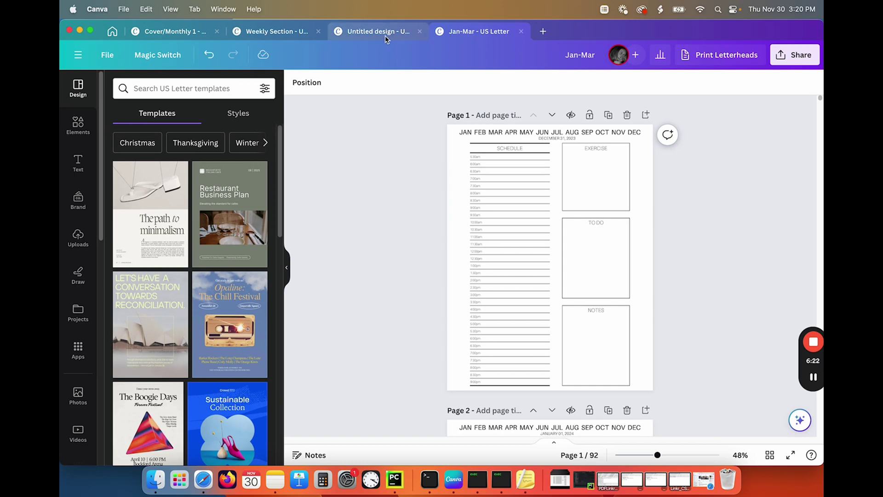
# Return to the untitled daily design and step back to bulk create's data upload
pyautogui.click(372, 31)
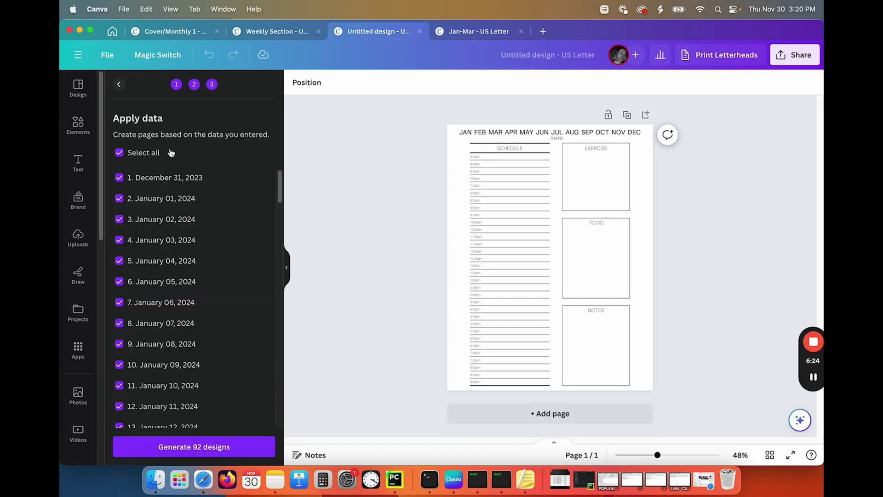
pyautogui.click(118, 84)
pyautogui.click(118, 84)
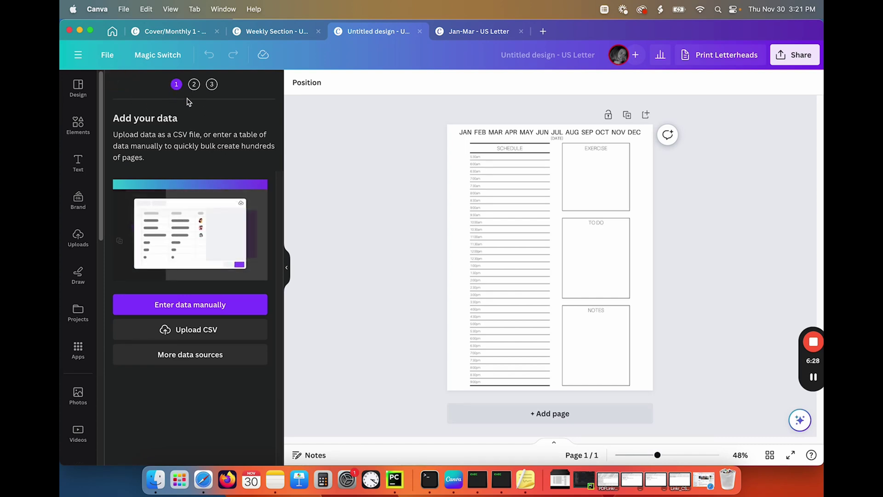
# In PDF Linker, set the start date to 2024-04-01 and the end date to 2024-06-30
pyautogui.click(476, 481)
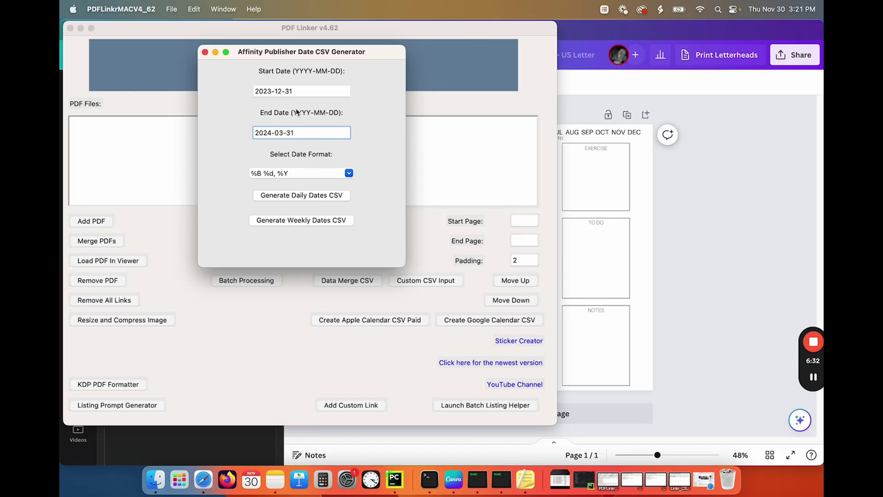
pyautogui.click(276, 91)
pyautogui.moveTo(276, 96); pyautogui.dragTo(250, 96)
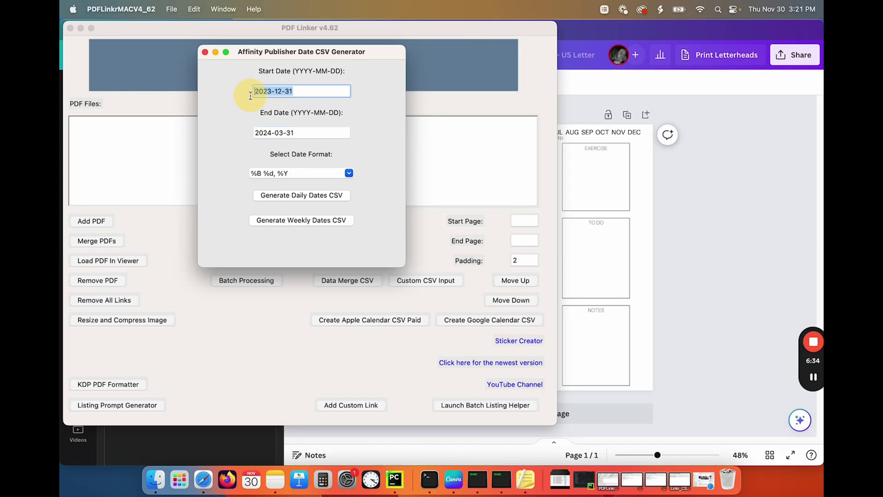
pyautogui.write('2024')
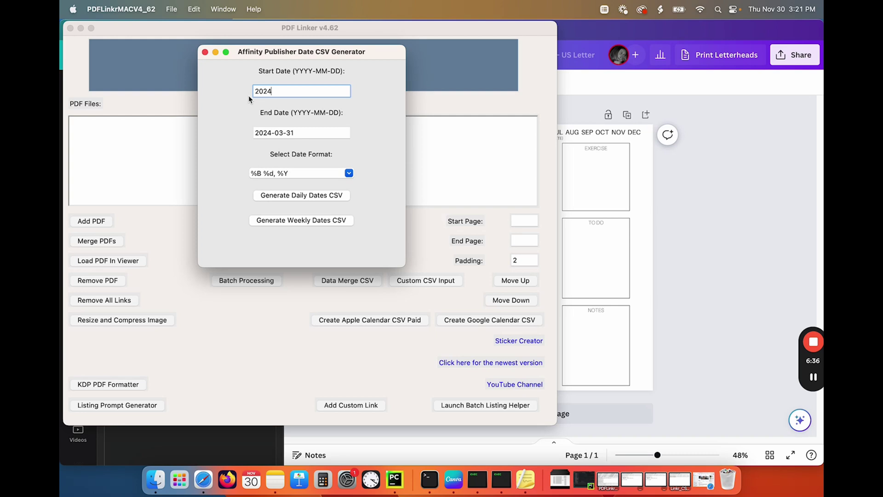
pyautogui.write('-04-01')
pyautogui.press('Tab')
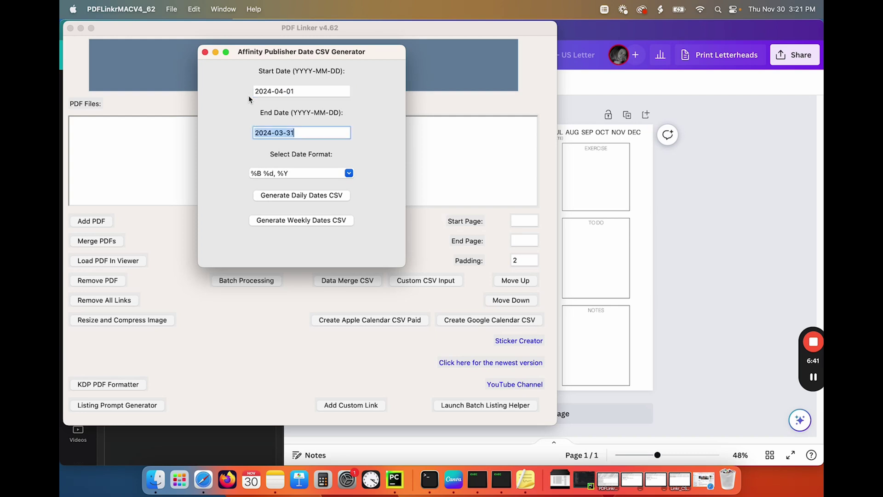
pyautogui.click(298, 132)
pyautogui.click(281, 133)
pyautogui.moveTo(281, 133); pyautogui.dragTo(296, 133)
pyautogui.press('BackSpace')
pyautogui.write('6')
# Generate the daily dates CSV and save it as apr-jun in CSV Daily Canva
pyautogui.click(304, 195)
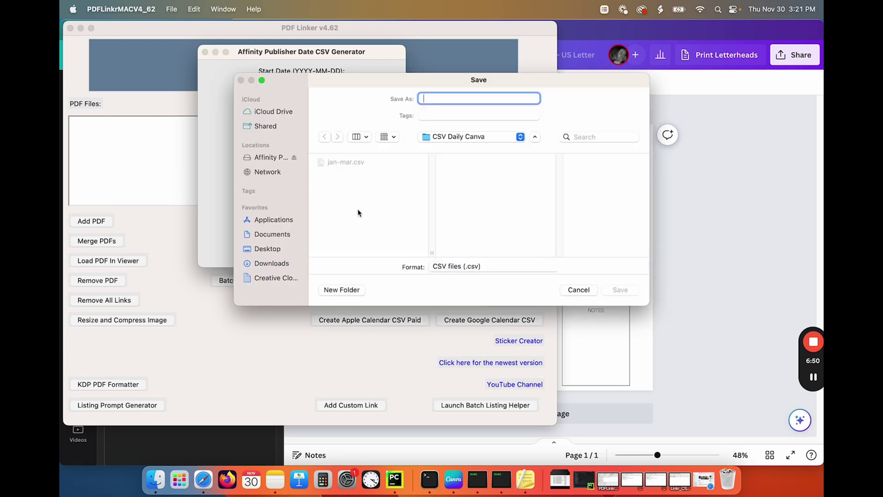
pyautogui.write('apr-jun')
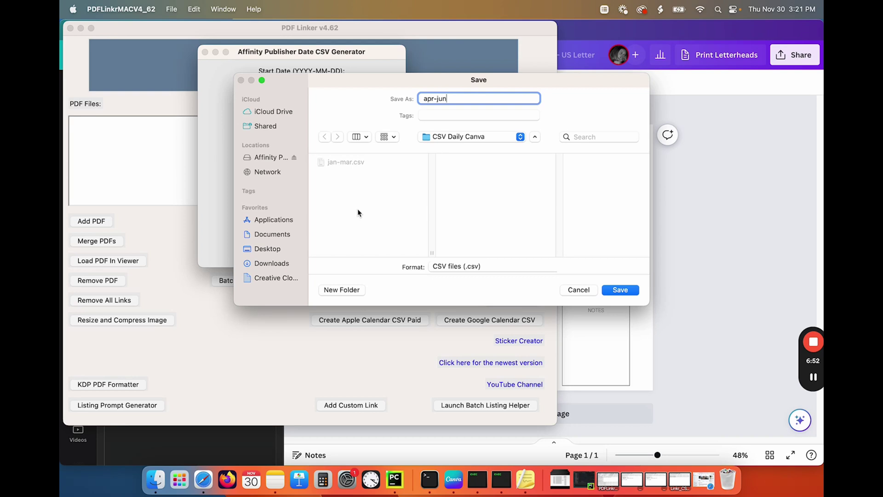
pyautogui.press('Return')
pyautogui.click(408, 186)
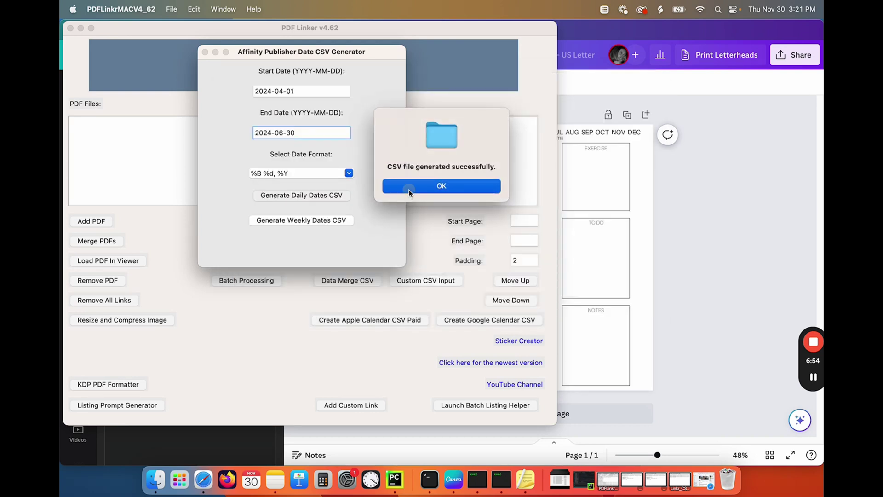
pyautogui.click(678, 213)
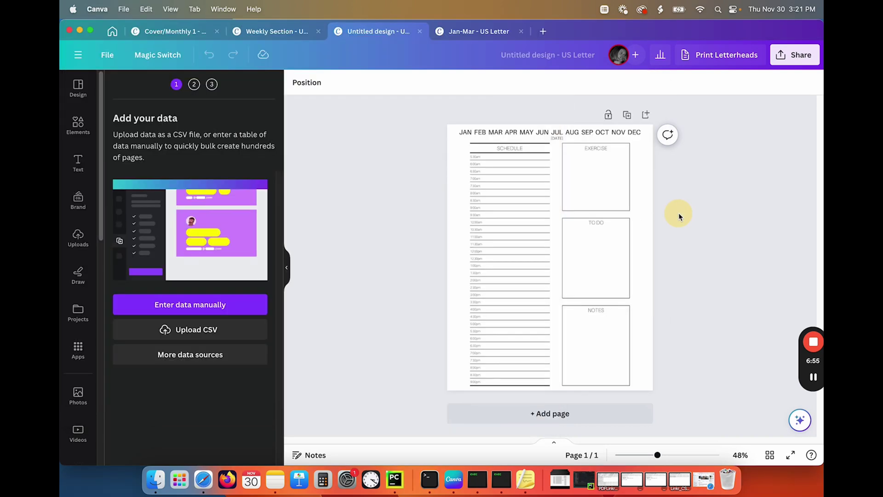
# Load apr-jun.csv and generate 91 daily pages dated from April 01, 2024
pyautogui.click(168, 330)
pyautogui.doubleClick(341, 168)
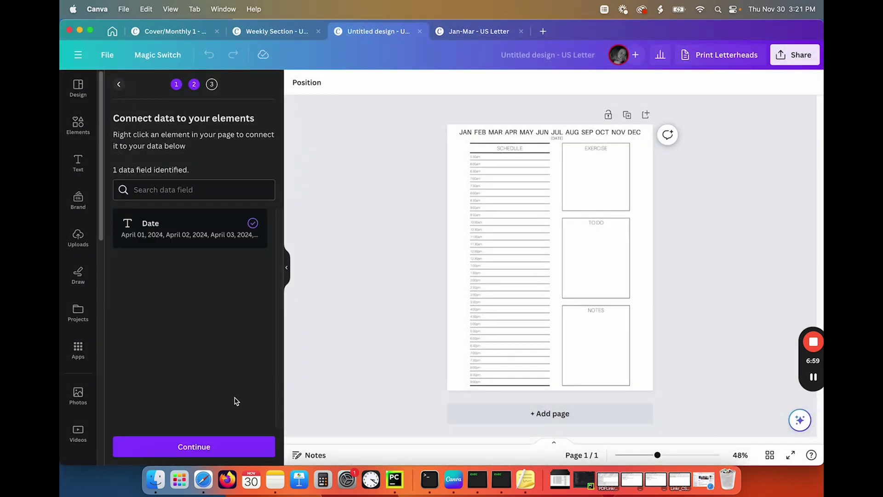
pyautogui.click(193, 445)
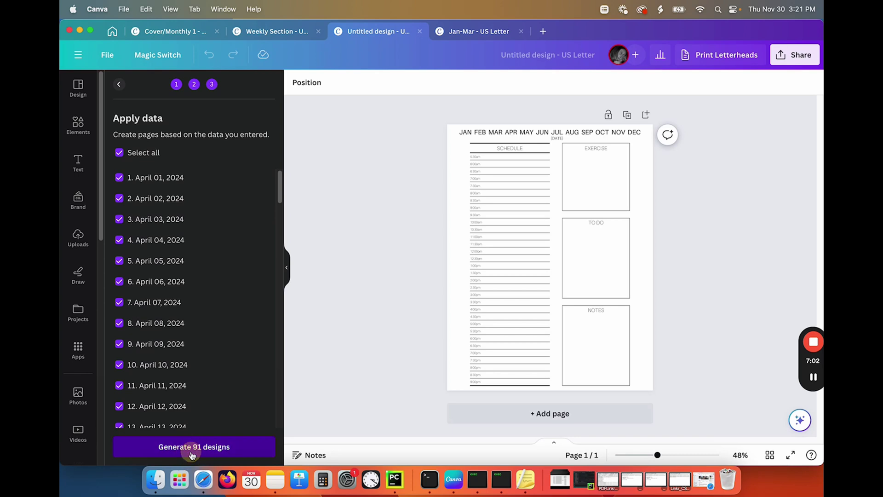
pyautogui.click(192, 455)
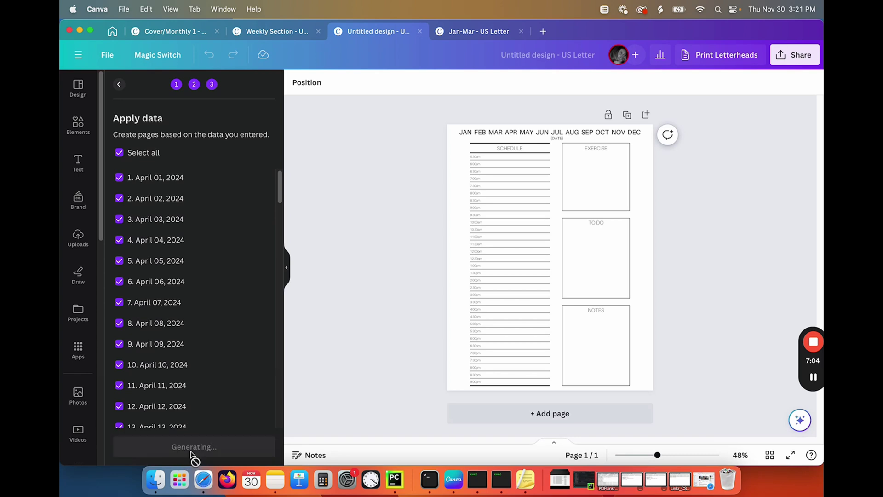